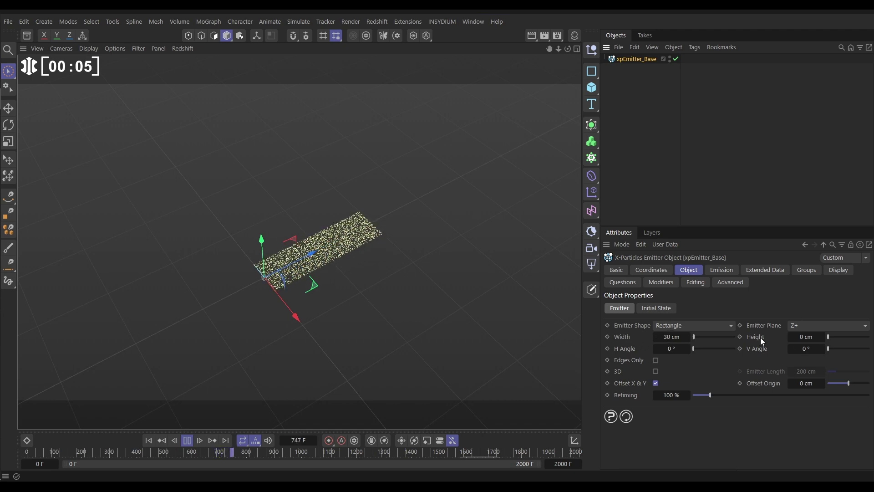
Inspect xpEmitter_Base's Display settings: Dots coloured by a Gradient (Parameter) set to Direction.
left_click_drag(368, 283, 337, 215, "alt")
left_click(725, 270)
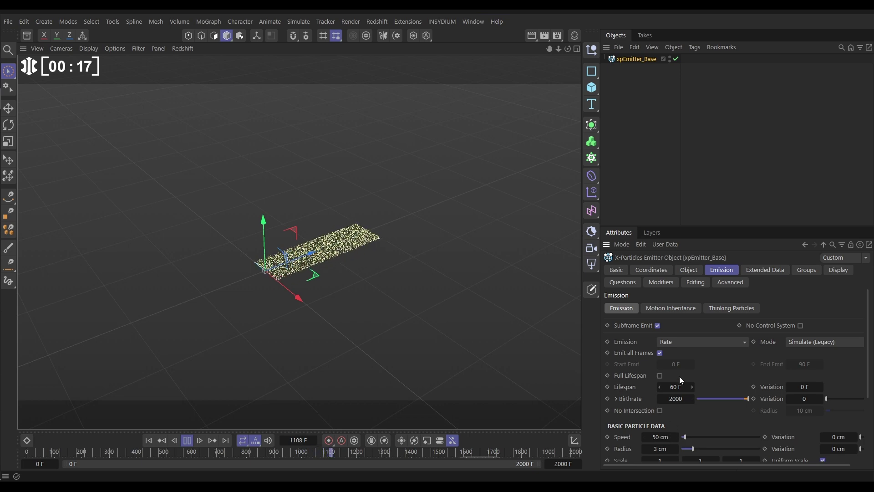
left_click(831, 272)
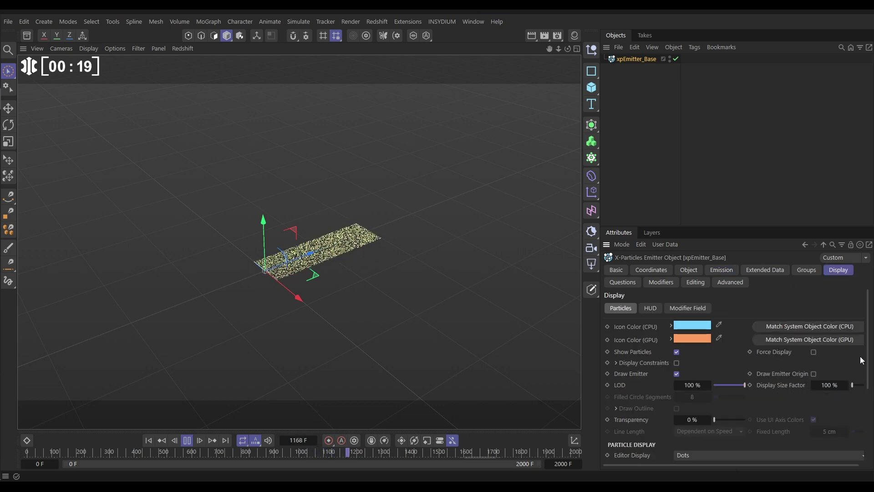
left_click_drag(868, 340, 868, 412)
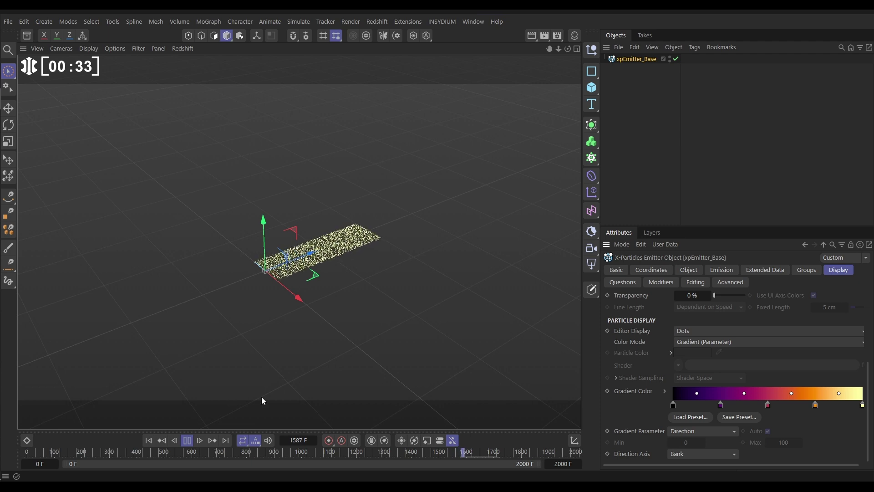
Stop playback and add an nxTurbulence modifier using Simplex noise.
left_click(188, 442)
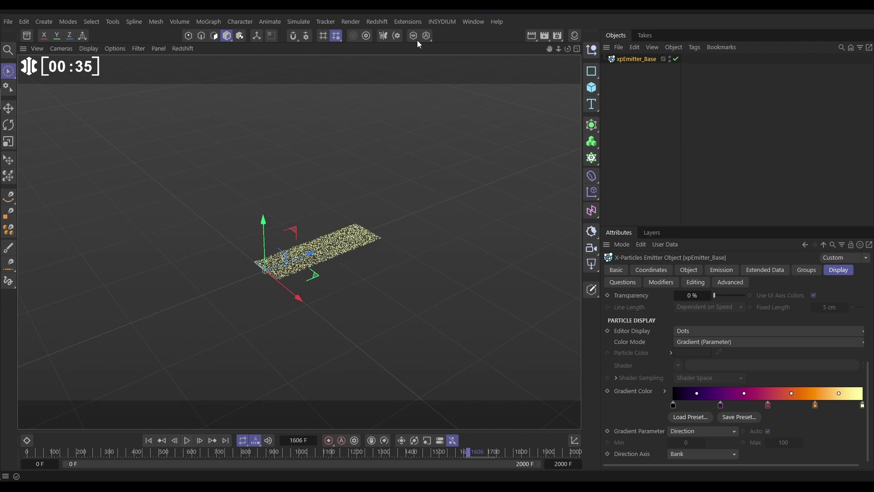
left_click(441, 21)
mouse_move(455, 55)
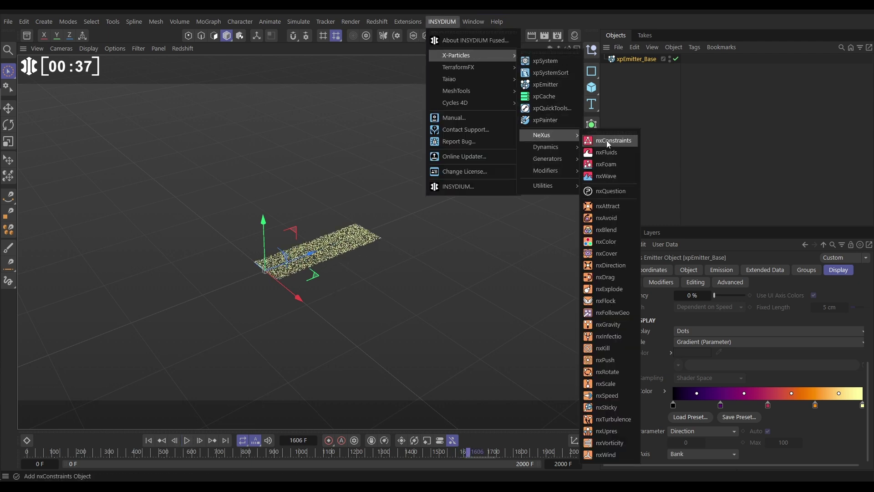
mouse_move(556, 135)
left_click(613, 419)
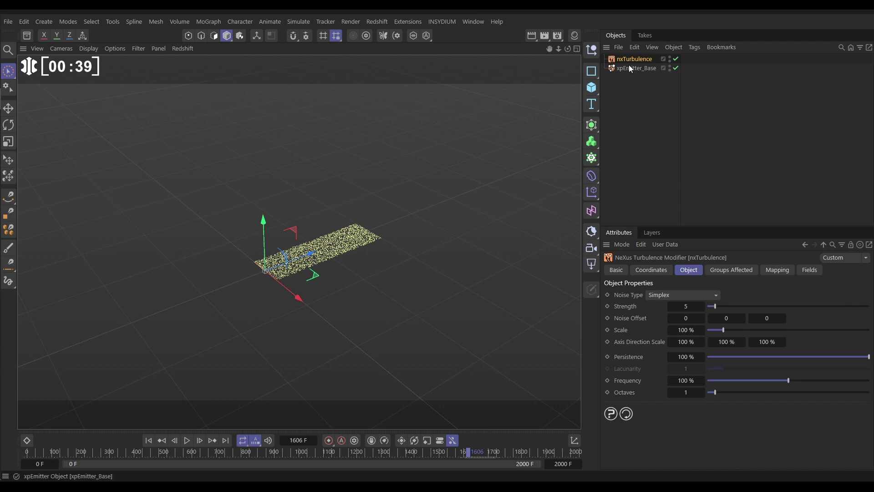
left_click(674, 296)
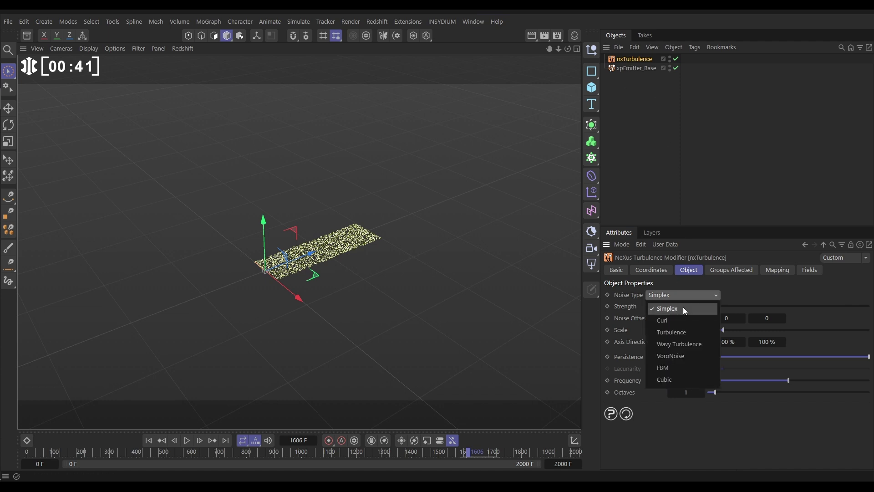
left_click(722, 300)
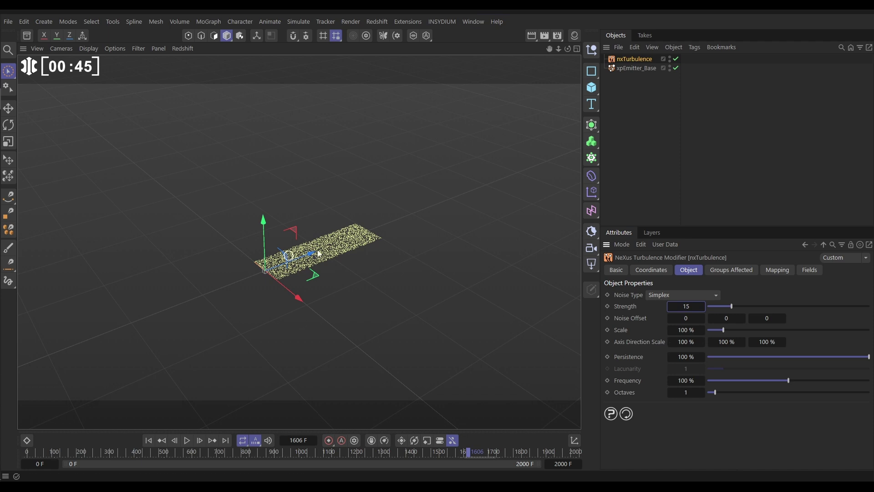
Set the turbulence Y axis direction scale to 0 and replay the simulation to view the plume.
left_click_drag(282, 246, 375, 303, "alt")
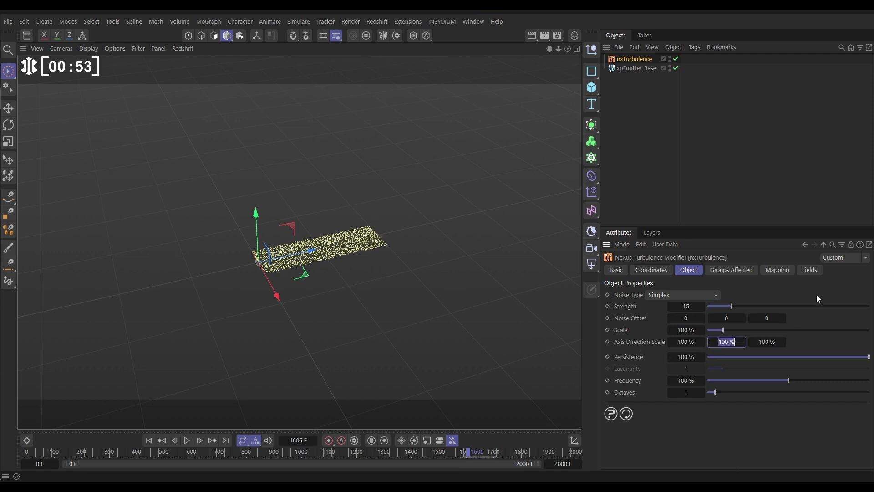
type("0")
key("Return")
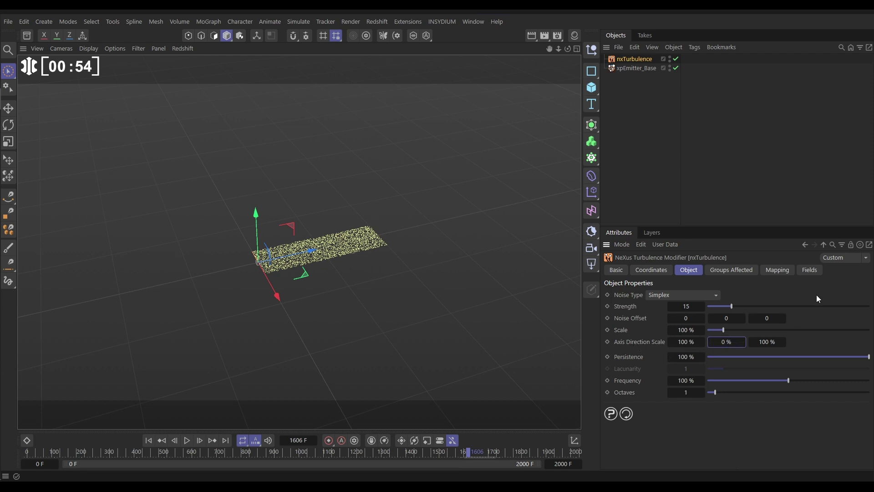
left_click(149, 441)
left_click(187, 441)
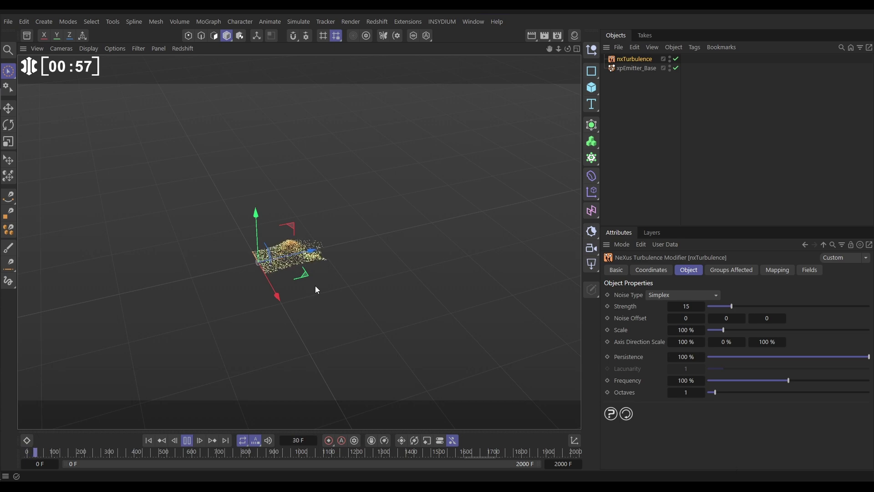
left_click_drag(322, 250, 360, 258, "alt")
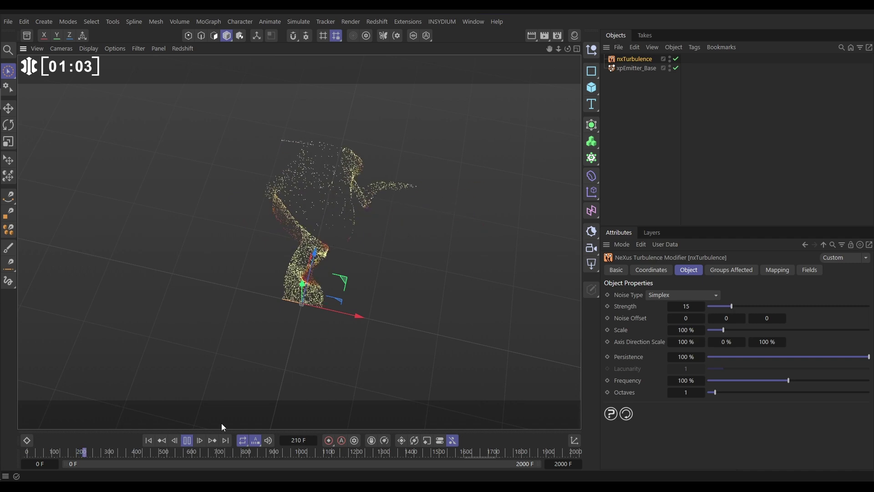
key("space")
left_click_drag(357, 246, 273, 286, "alt")
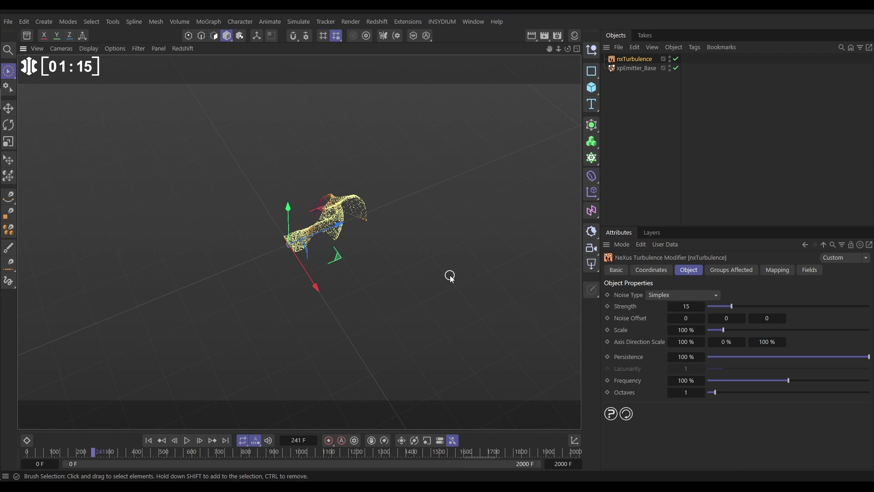
Add a Cloner in Radial mode with a count of 11.
left_click(209, 21)
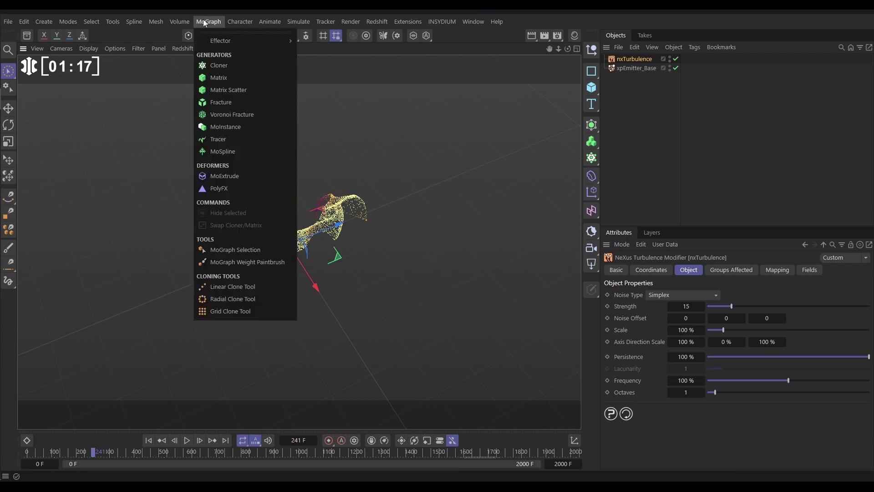
left_click(211, 66)
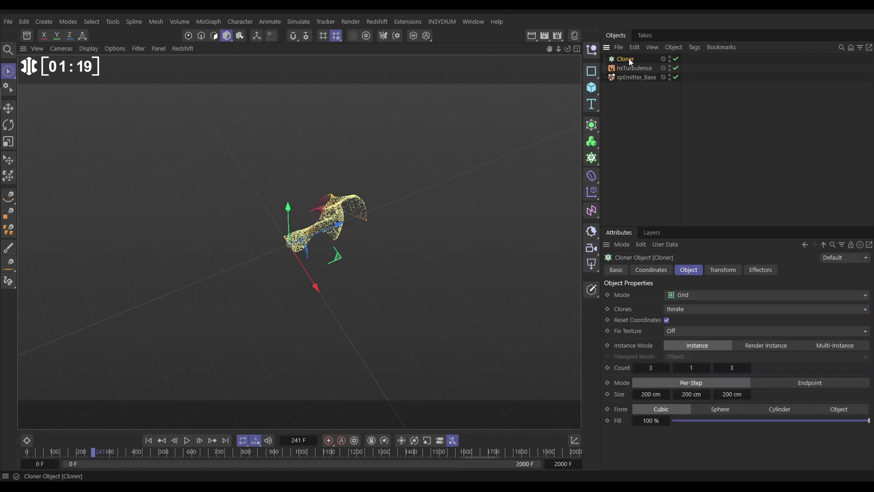
left_click(684, 293)
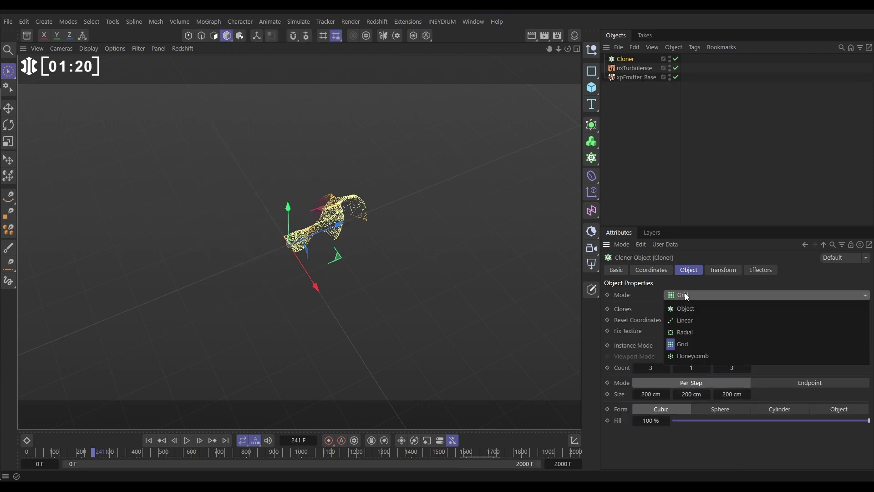
left_click(682, 333)
left_click(673, 370)
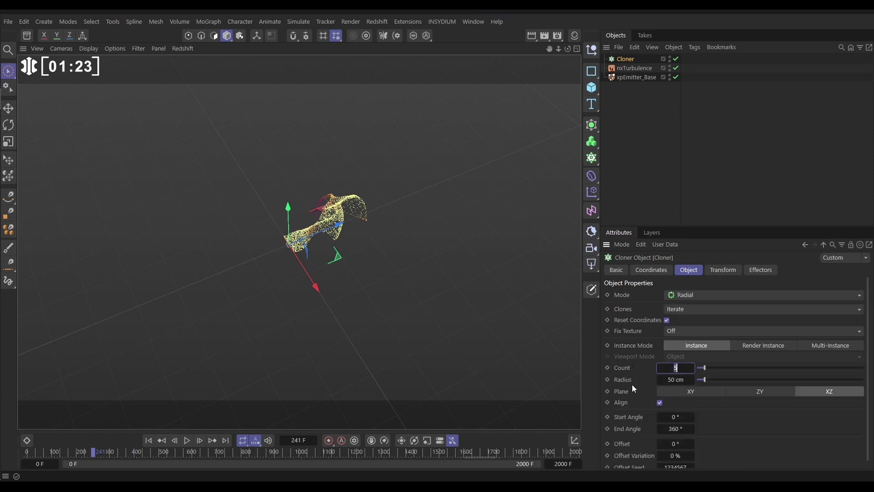
type("11")
key("Return")
Place xpEmitter_Base inside the Cloner and replay the simulation from frame 0.
left_click(630, 78)
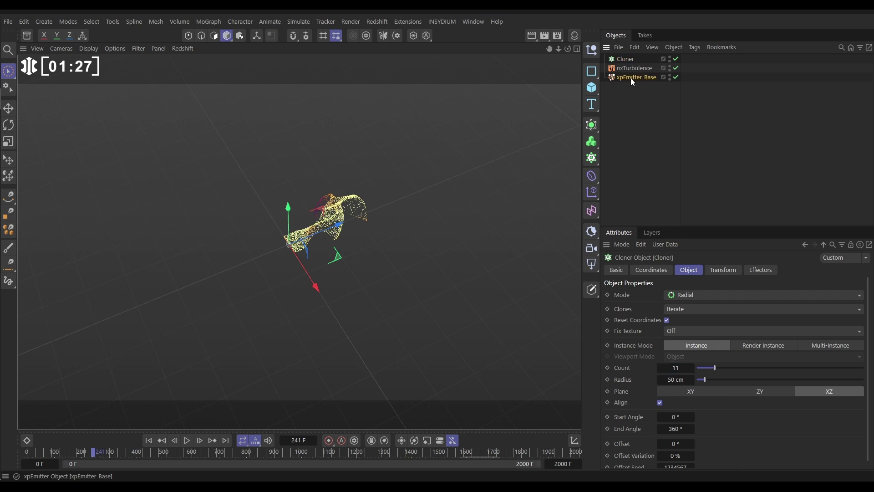
left_click_drag(627, 59, 627, 59)
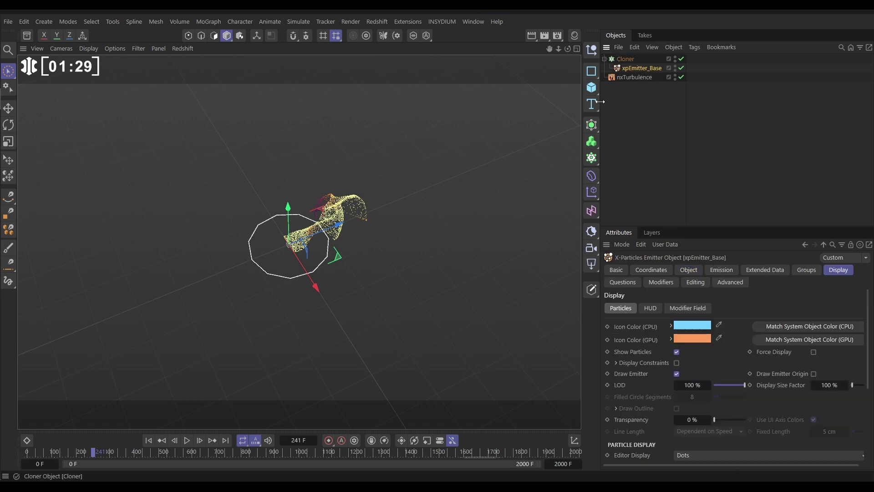
left_click(450, 226)
scroll(322, 260, "up", 6)
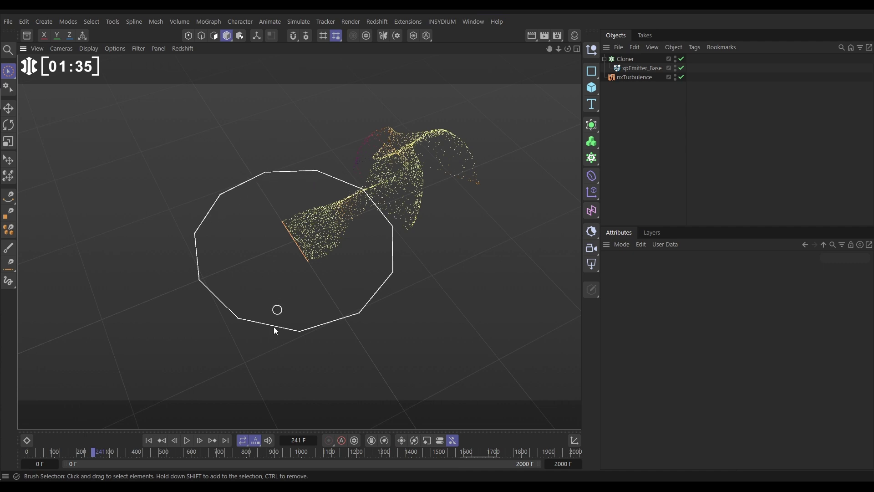
left_click(149, 440)
left_click(187, 441)
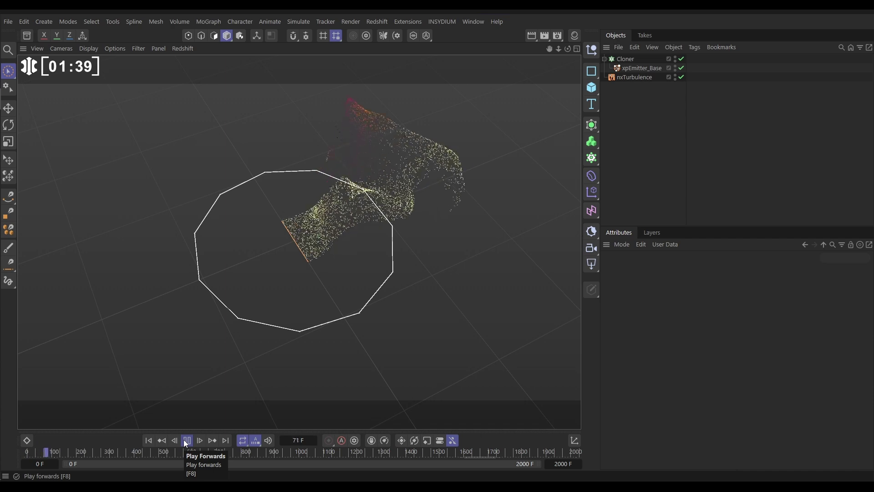
Take xpEmitter_Base out of the Cloner and add a new xpEmitter below it.
left_click(187, 440)
left_click_drag(271, 367, 433, 190, "alt")
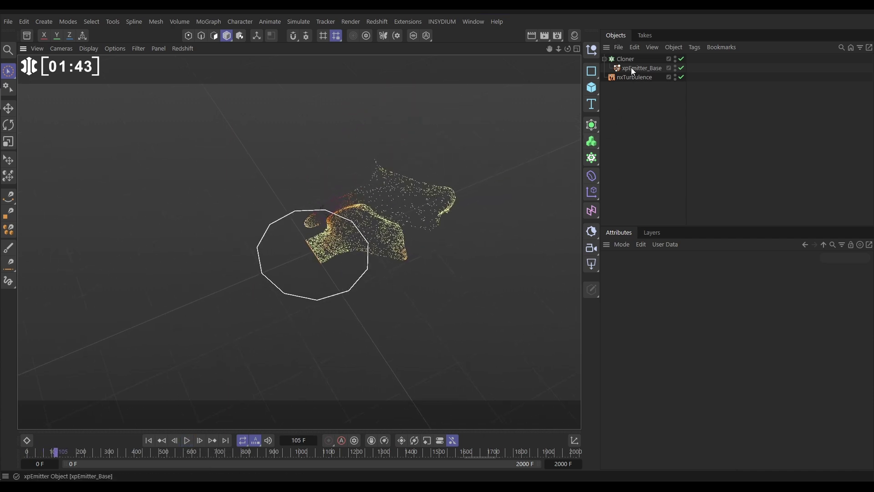
left_click_drag(640, 97, 639, 98)
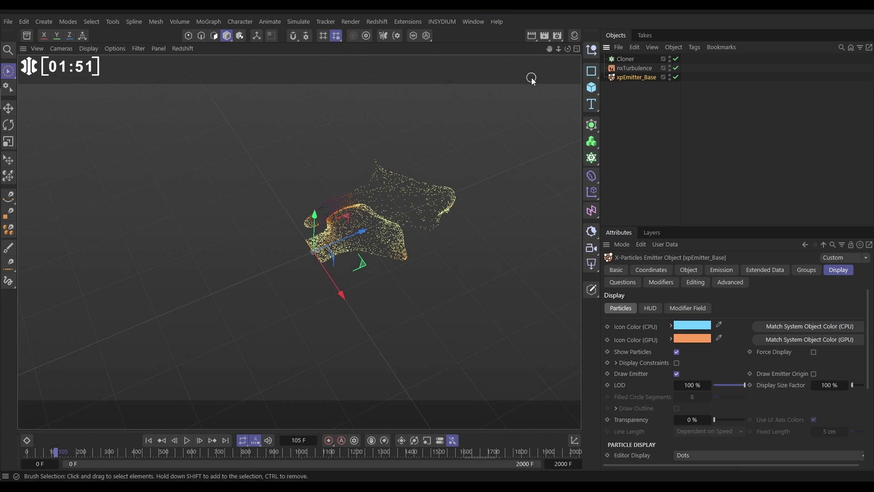
left_click(440, 24)
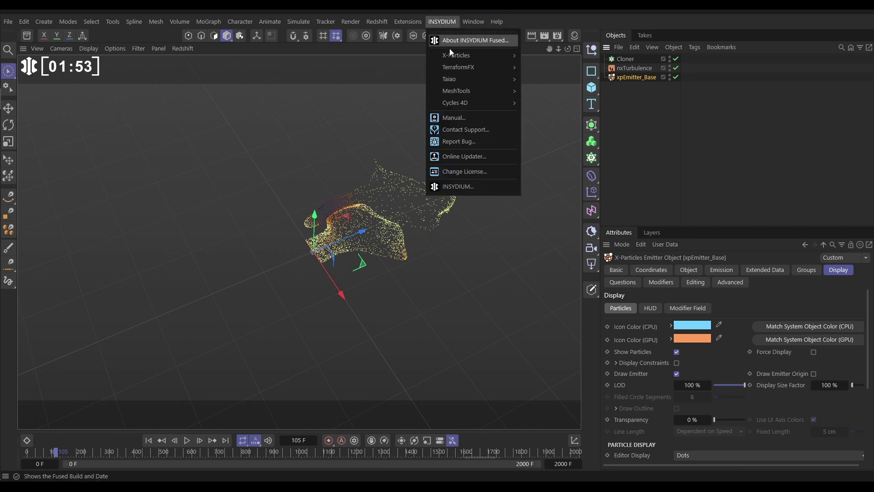
mouse_move(460, 55)
left_click(548, 80)
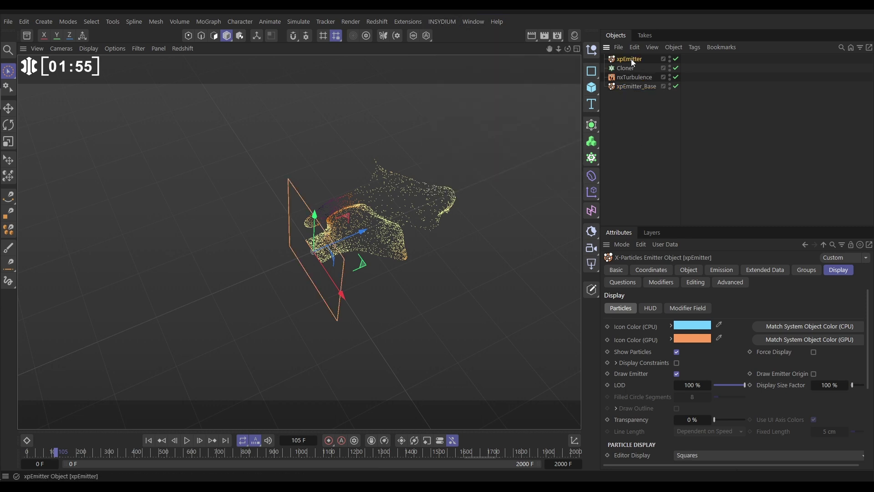
left_click_drag(631, 58, 627, 99)
Rename the new emitter xpEmitter_InstanceMode and set its Emitter Shape to Instance.
left_click(619, 272)
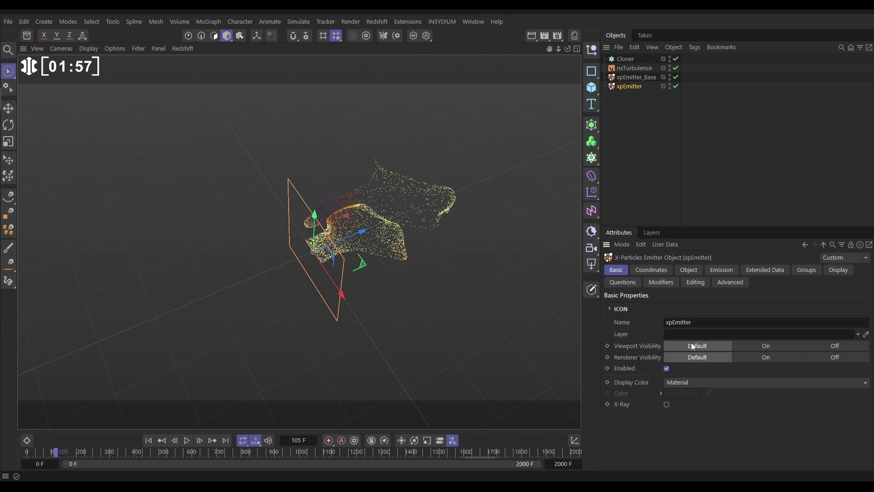
left_click(707, 323)
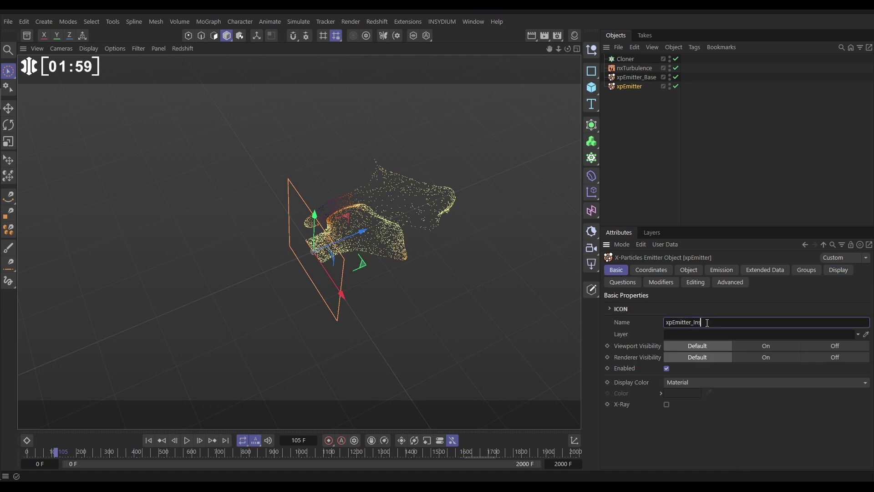
type("_InstanceMode")
key("Return")
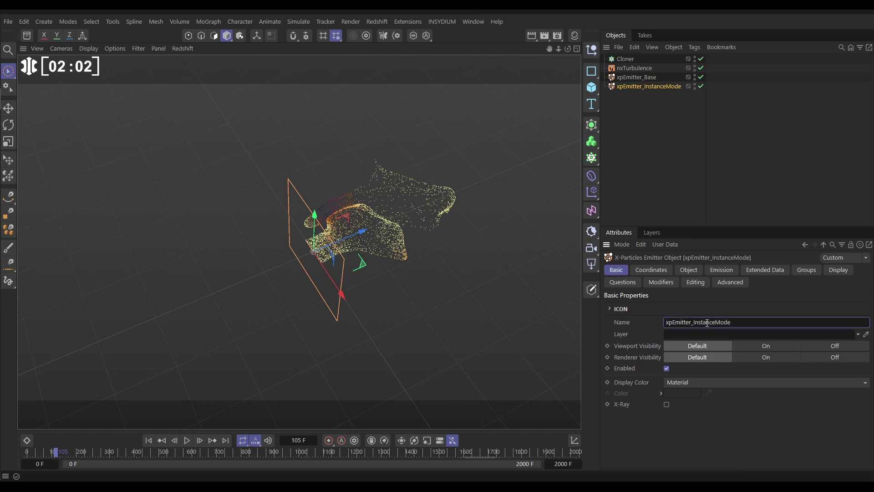
left_click(691, 272)
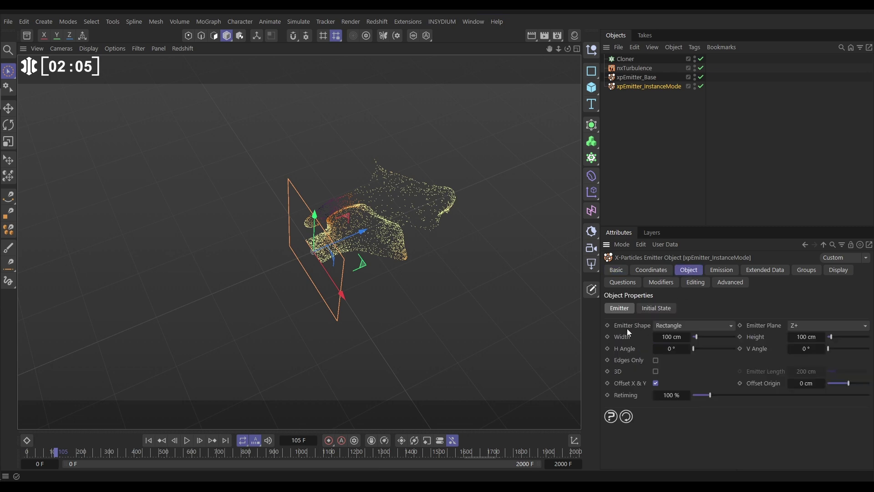
left_click(671, 324)
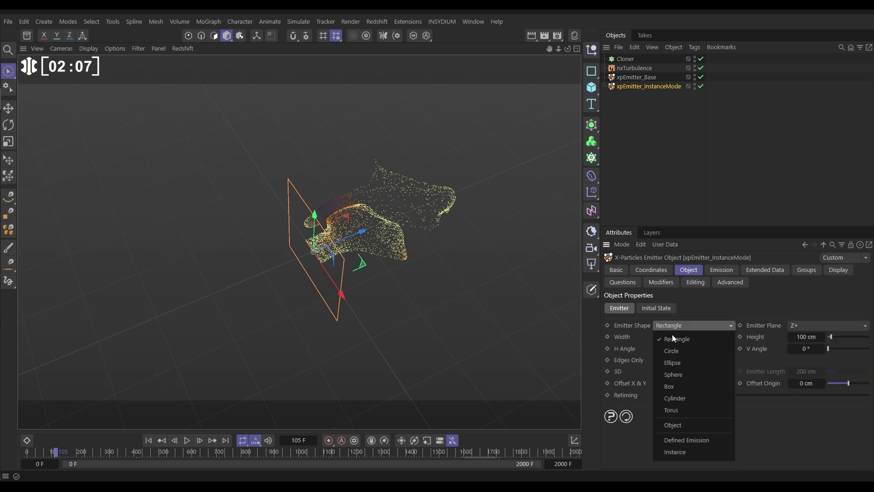
left_click(681, 453)
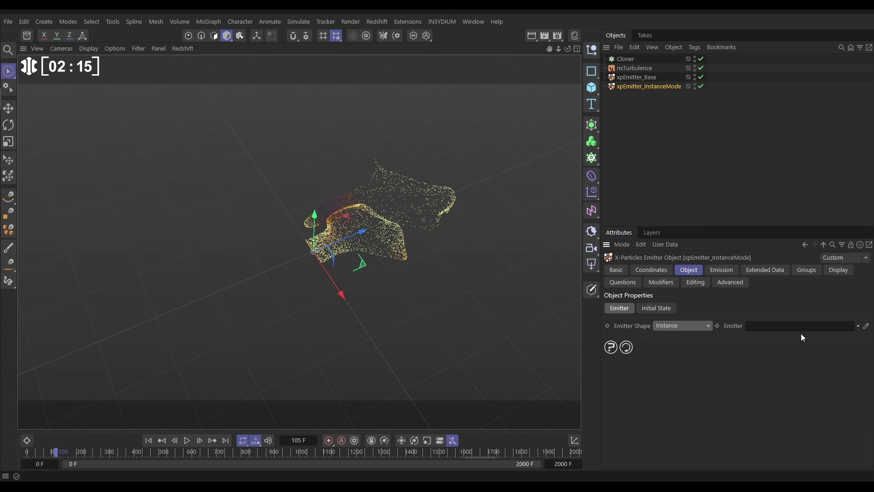
Link xpEmitter_Base as the source emitter, hide it in the viewport, and replay the simulation.
left_click_drag(632, 78, 636, 84)
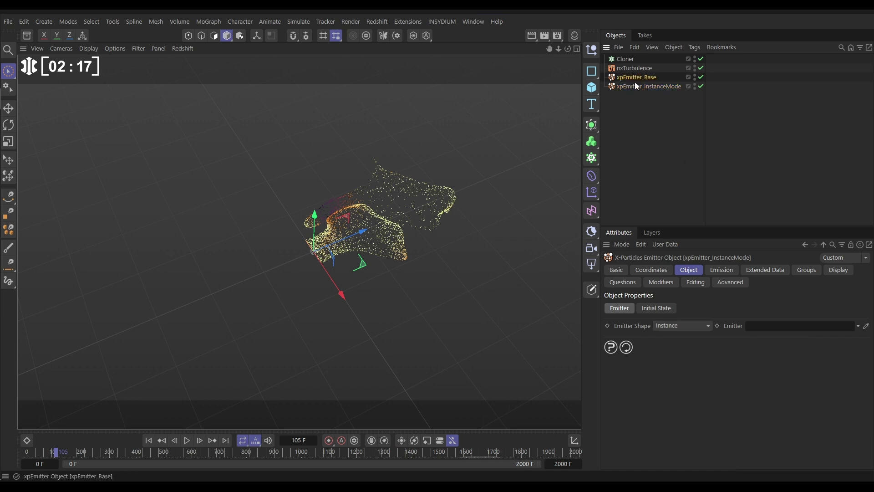
left_click_drag(769, 329, 769, 329)
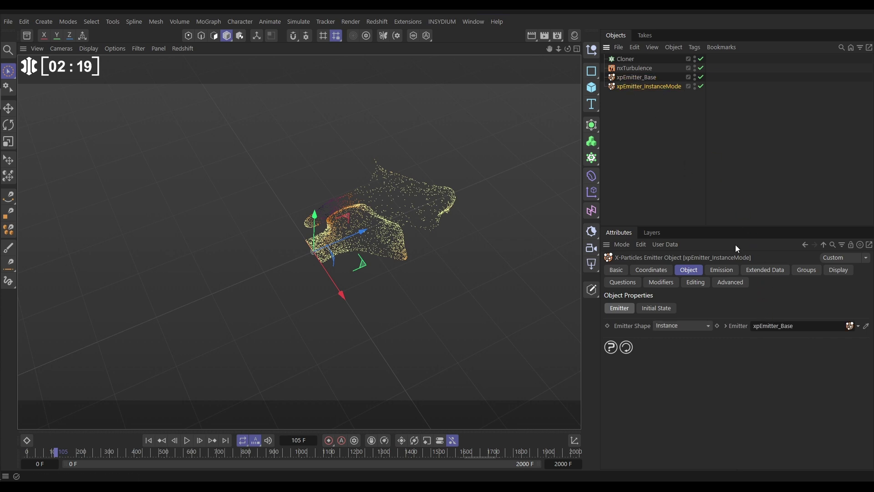
left_click(696, 76)
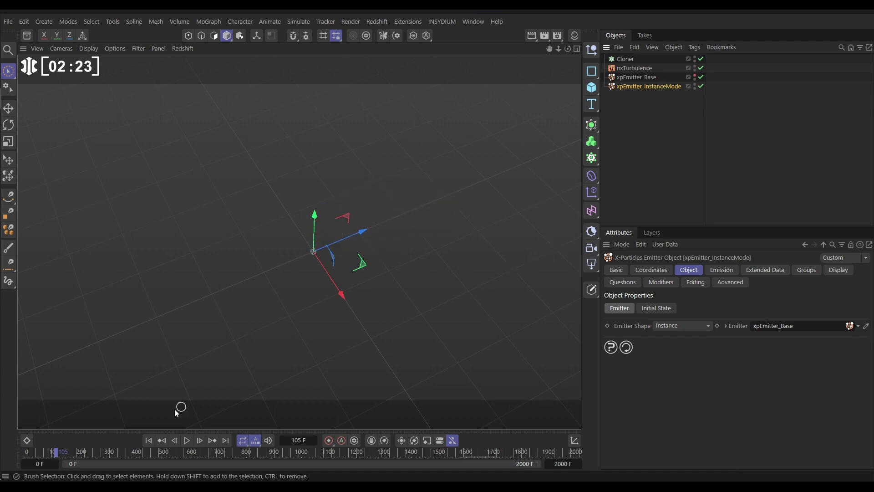
left_click(148, 441)
left_click(187, 440)
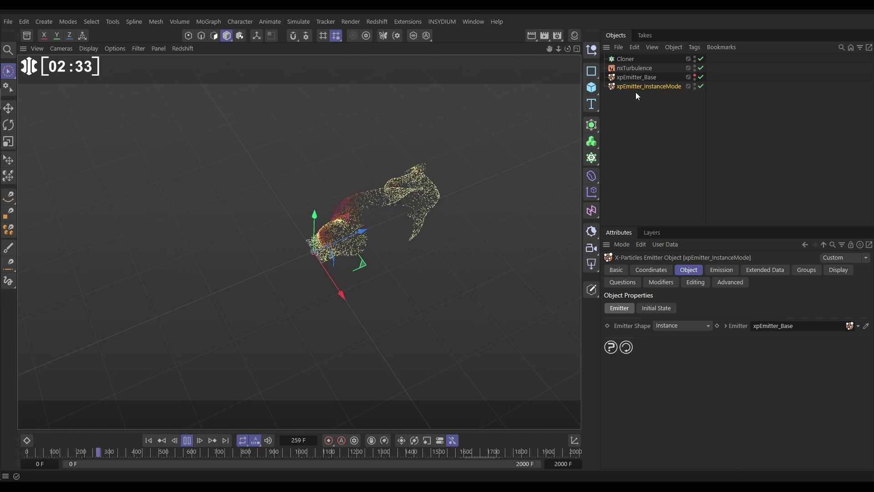
key("F8")
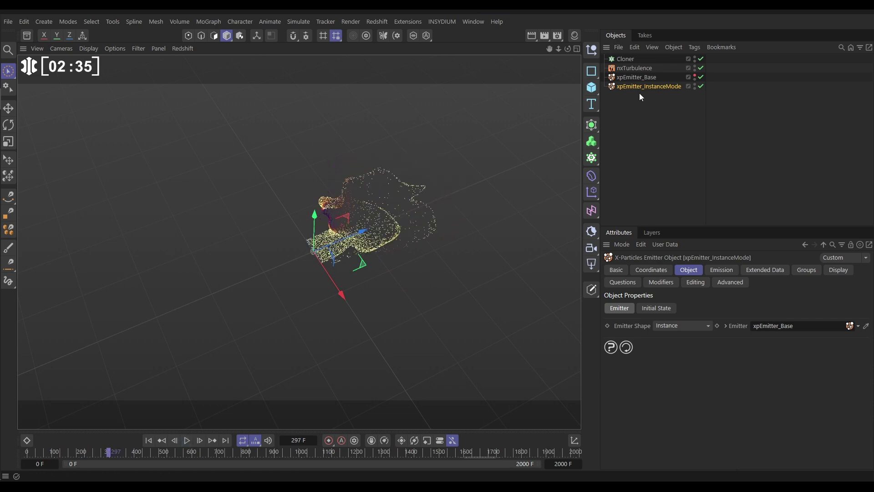
Nest xpEmitter_InstanceMode under the Cloner, preview the radial ring, then rewind to frame 0.
left_click_drag(644, 90, 627, 59)
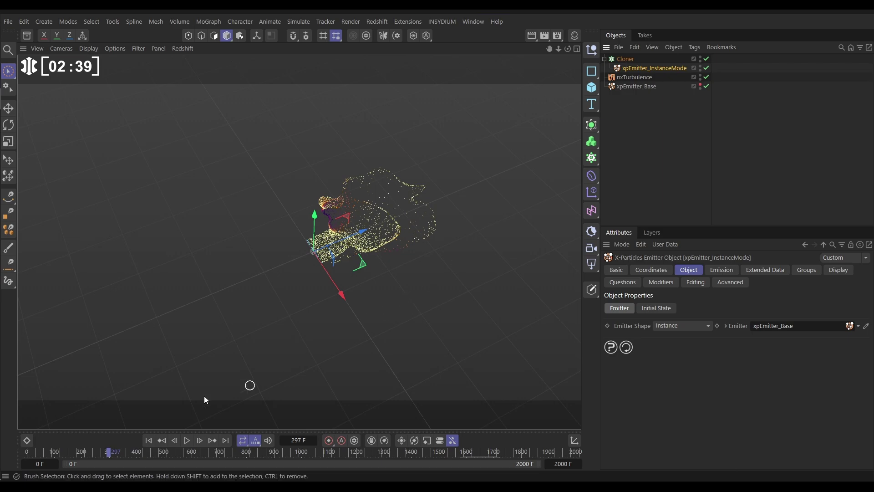
left_click(147, 441)
left_click(187, 440)
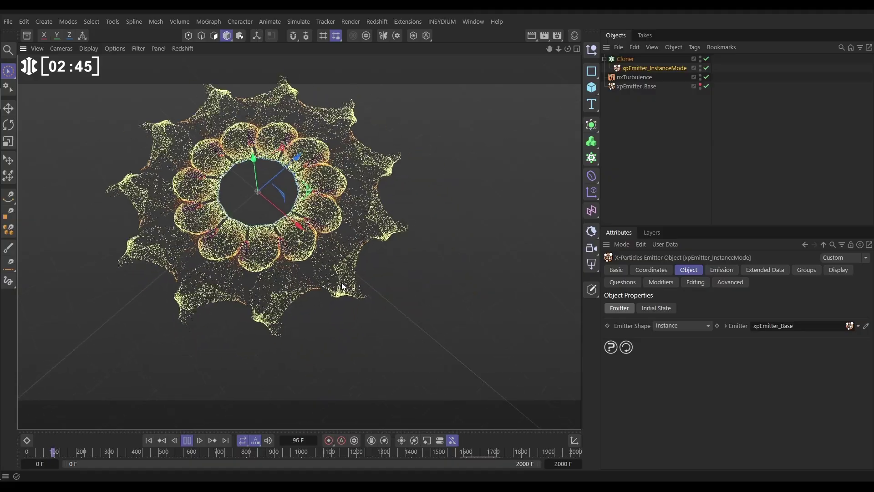
left_click_drag(359, 261, 399, 287, "alt")
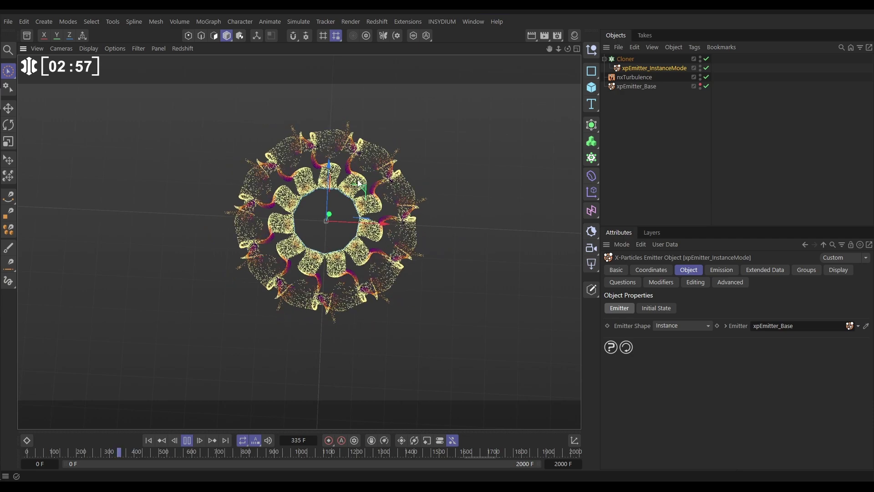
left_click(188, 440)
left_click(148, 441)
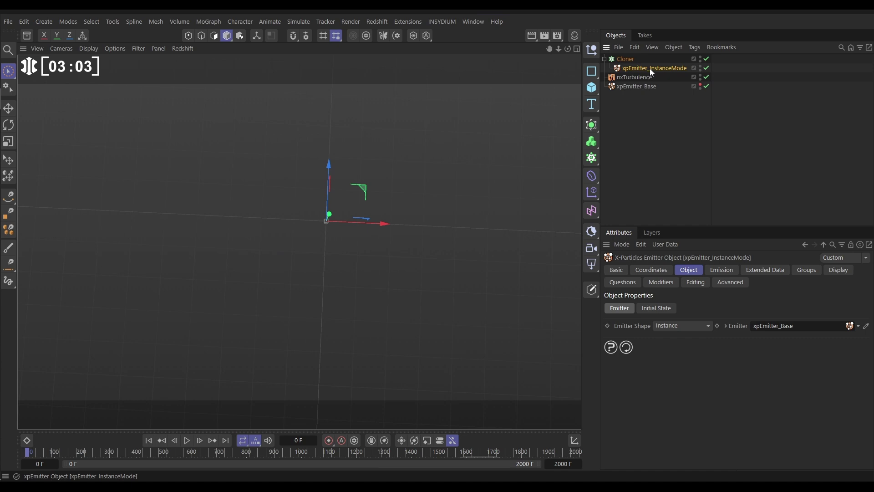
Remove xpEmitter_InstanceMode from the Cloner and add an Instance object shifted about 142 cm along X.
left_click_drag(650, 69, 677, 118)
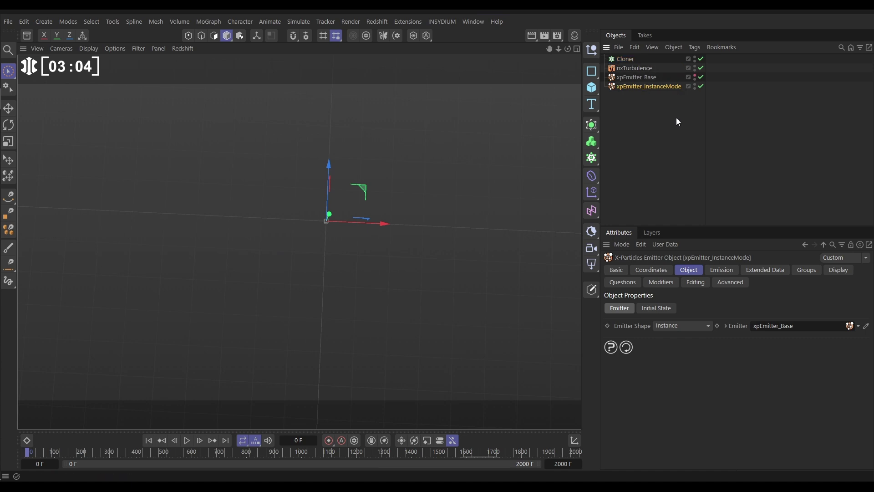
left_click(637, 87, "ctrl")
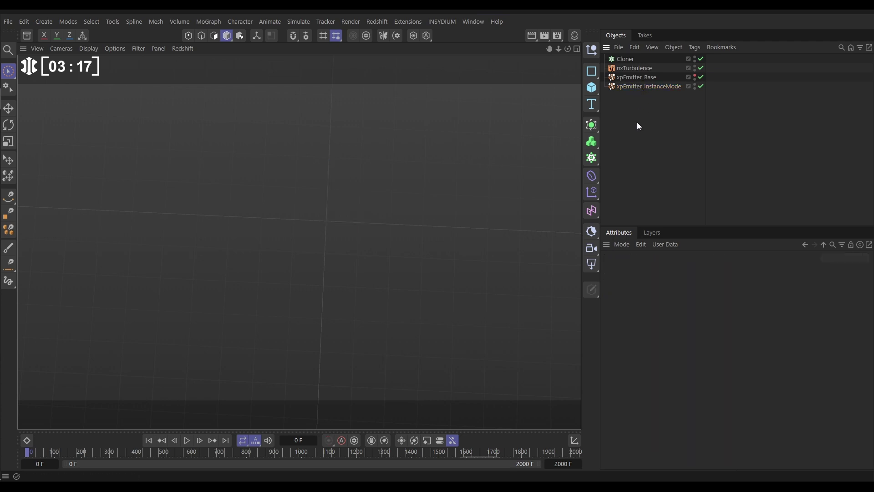
left_click(593, 127)
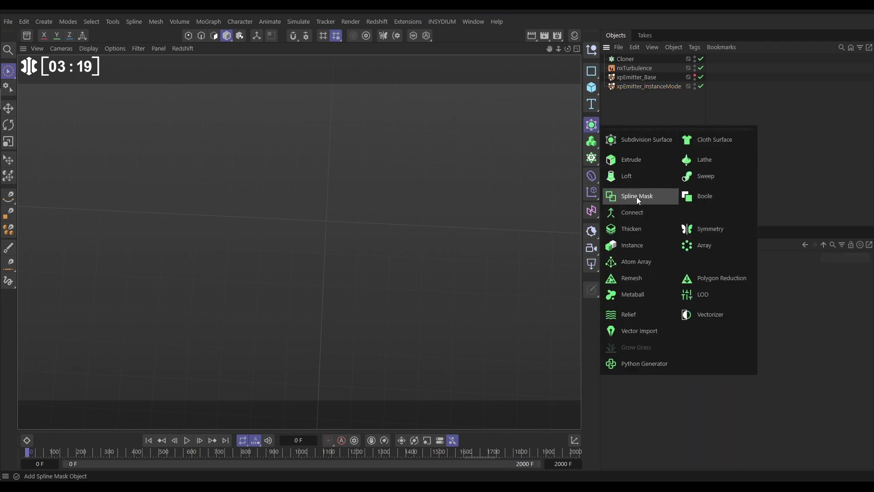
left_click(639, 248)
left_click_drag(636, 95, 634, 101)
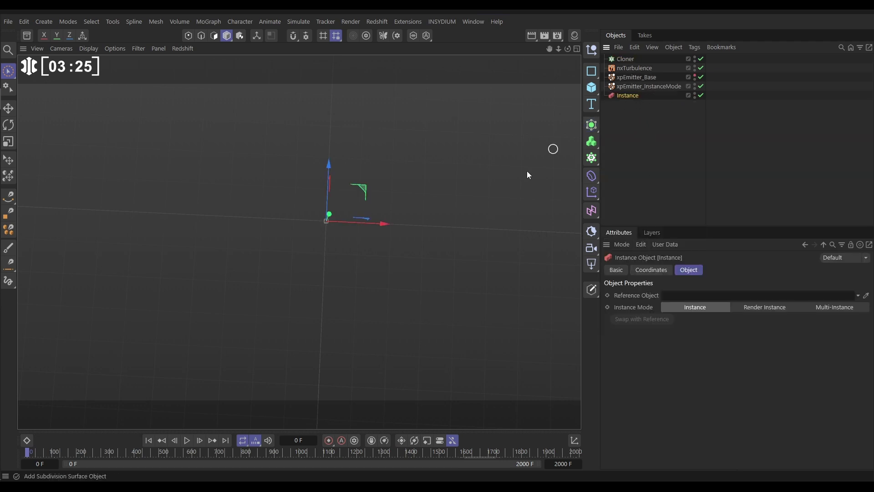
left_click_drag(384, 225, 515, 225)
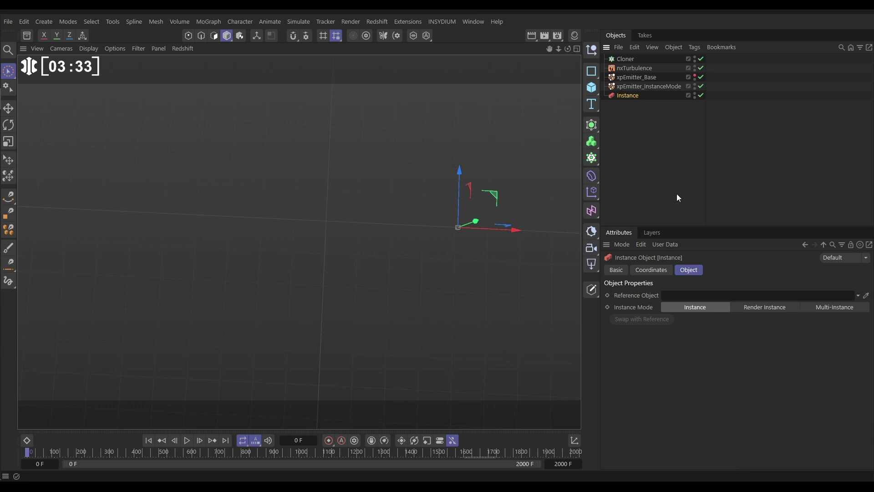
Set xpEmitter_InstanceMode as the Instance's Reference Object and preview both plumes side by side.
left_click_drag(652, 87, 703, 301)
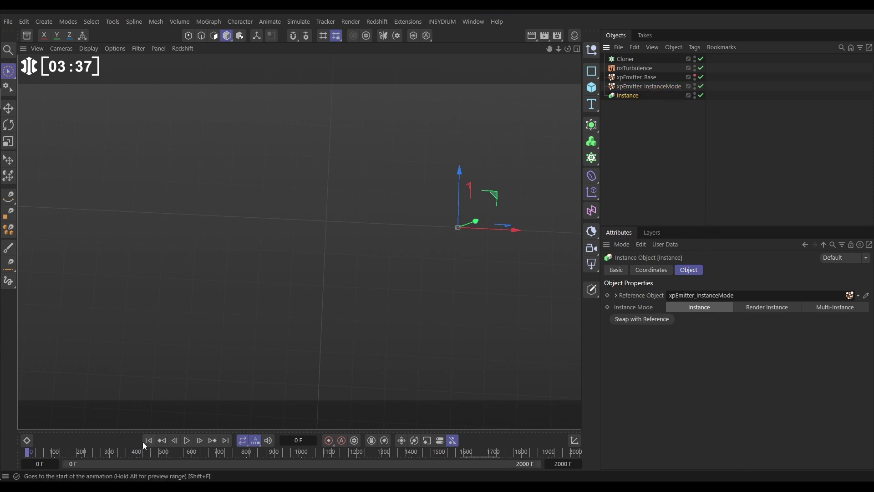
left_click(185, 441)
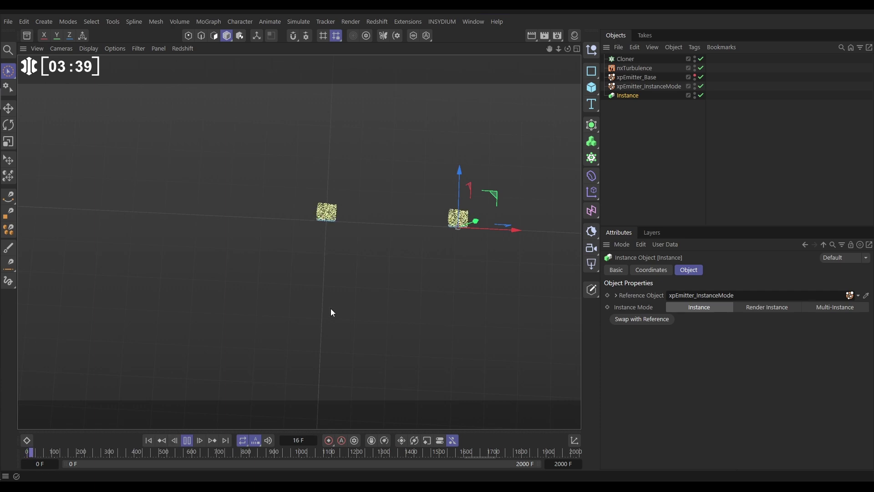
middle_click_drag(359, 269, 335, 332, "alt")
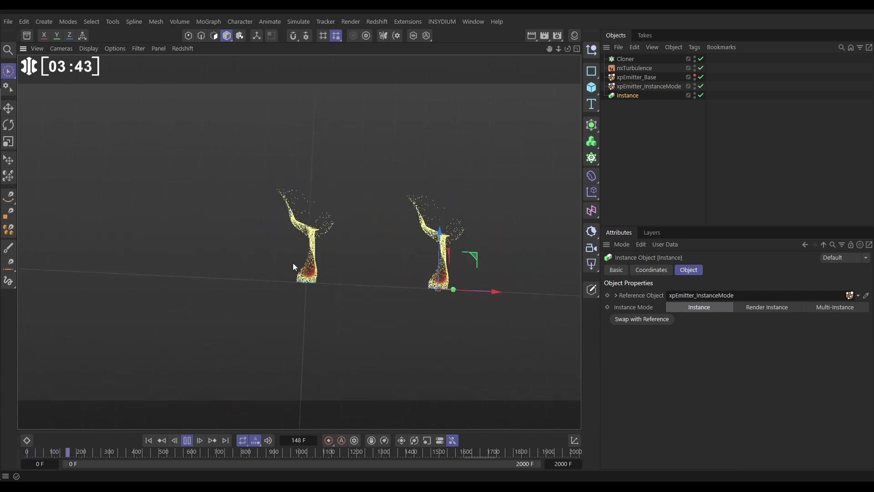
left_click_drag(496, 291, 512, 302)
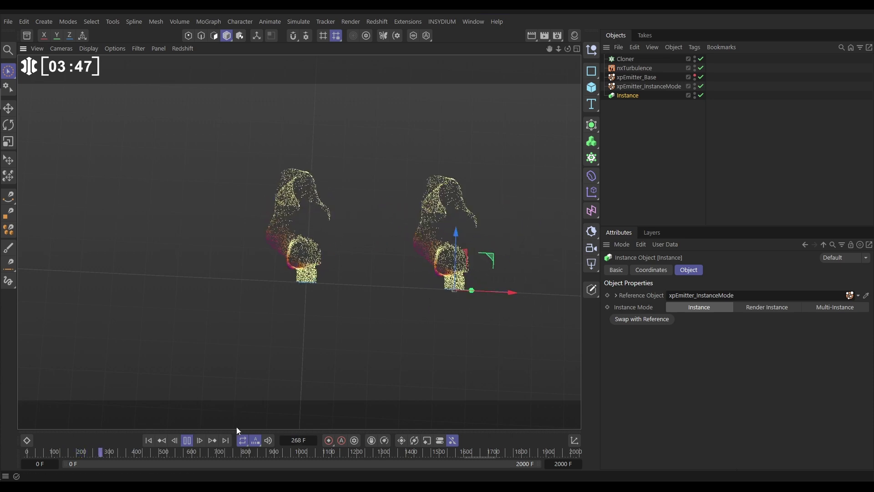
left_click(188, 440)
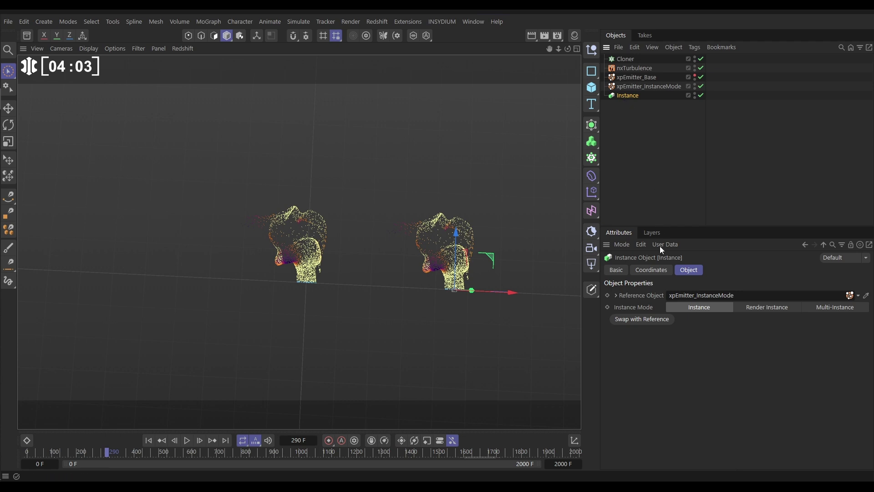
Mirror the Instance with an X scale of -1 and replay from the start.
left_click(655, 273)
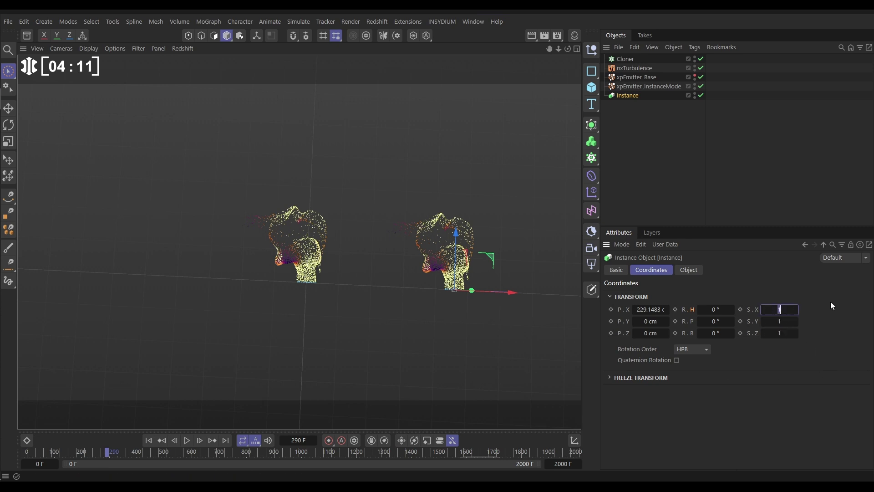
type("-1")
key("Return")
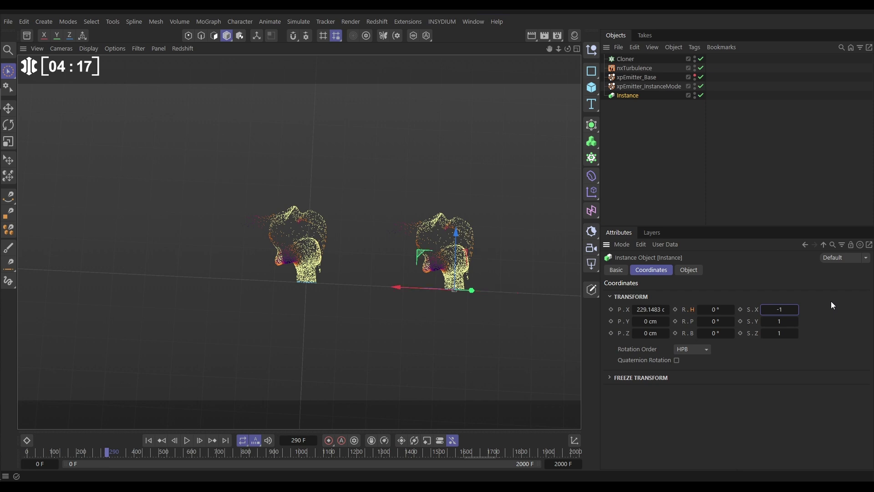
left_click(148, 440)
left_click(187, 440)
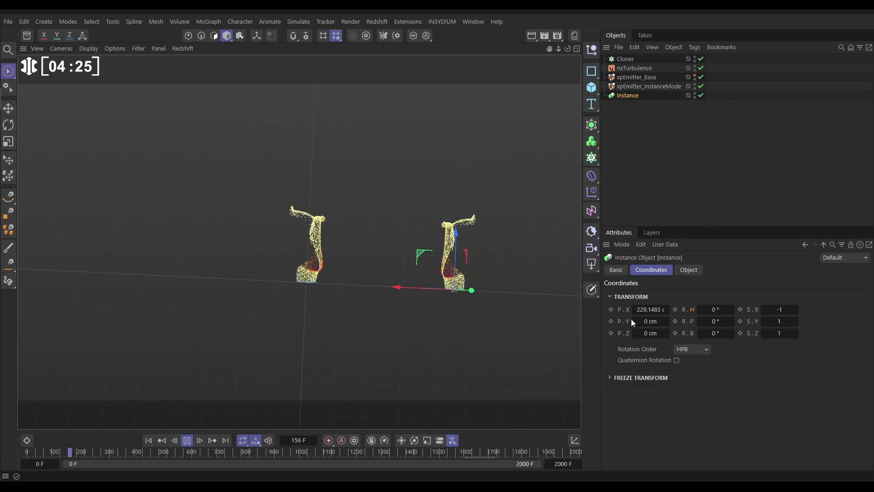
Move the Instance to X position 0 so both plumes overlap symmetrically.
left_click(651, 309)
type("0")
key("Return")
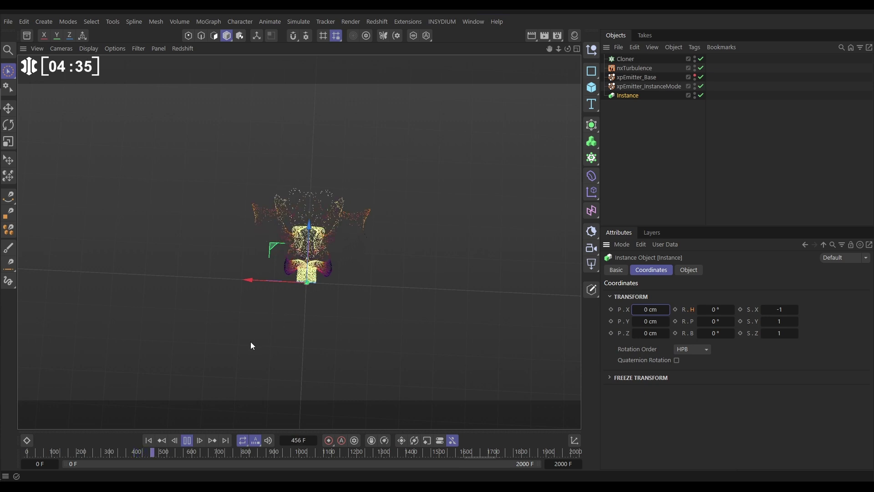
left_click(184, 442)
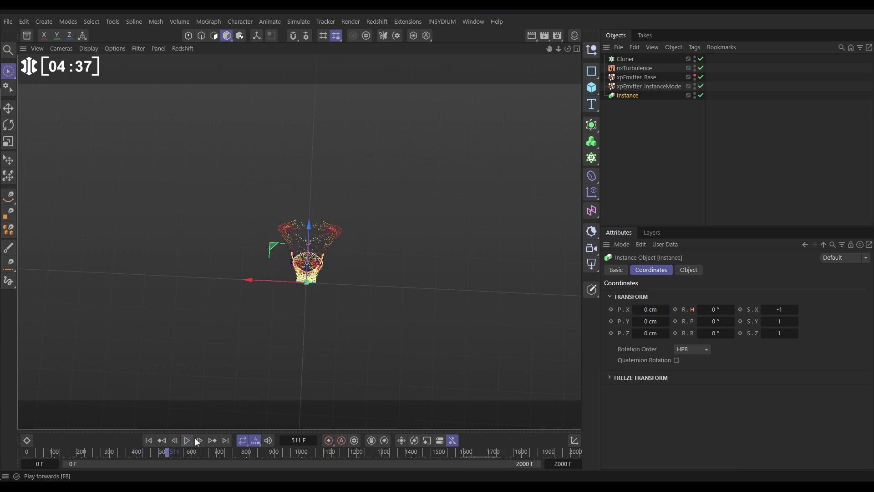
Group xpEmitter_InstanceMode and Instance under a Null, nest it in the Cloner, and replay.
left_click(626, 86)
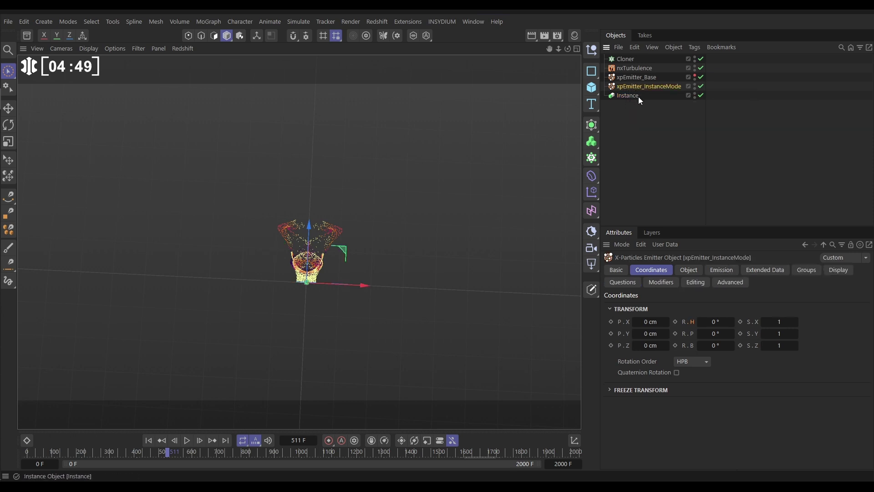
left_click(630, 95, "shift")
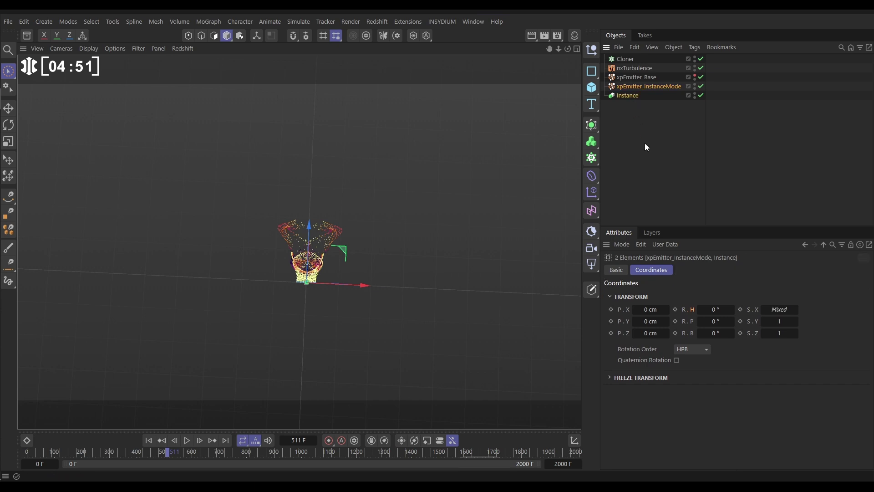
key("alt+g")
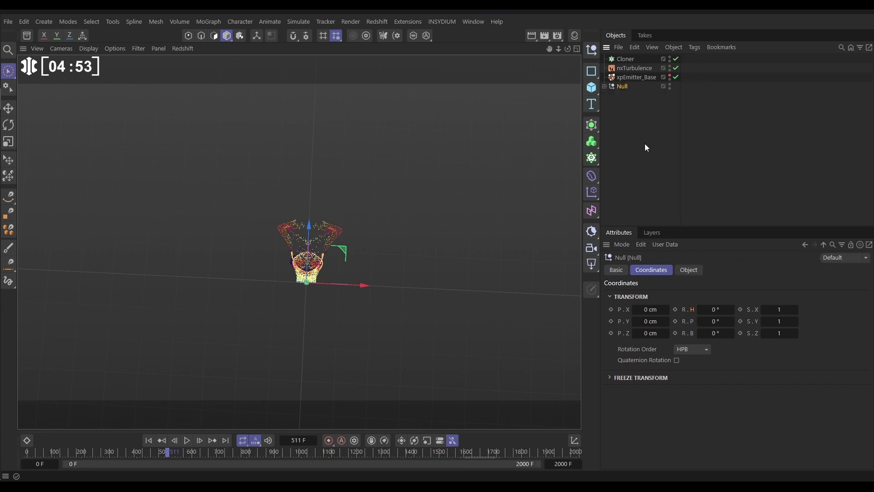
left_click(605, 87)
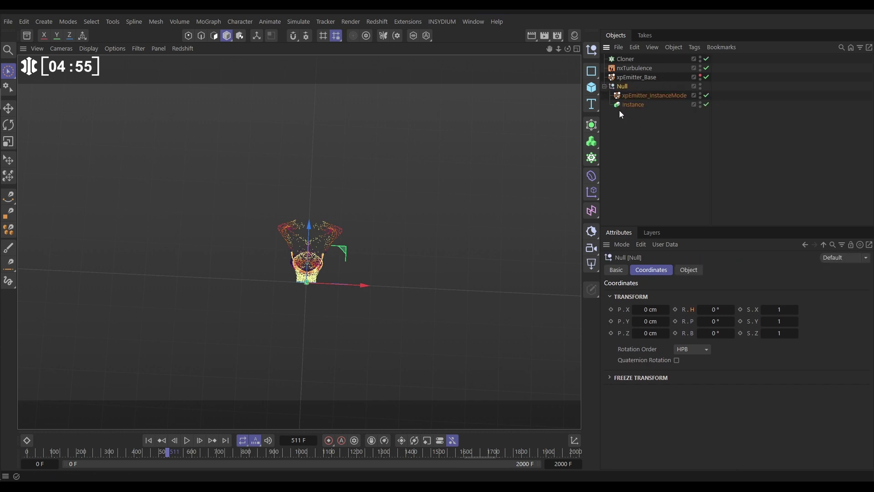
left_click_drag(624, 87, 634, 63)
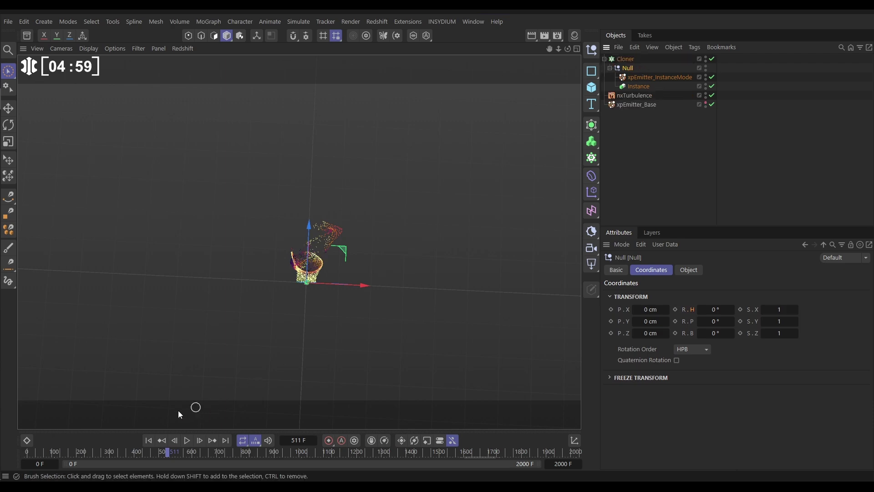
left_click(148, 440)
left_click(187, 441)
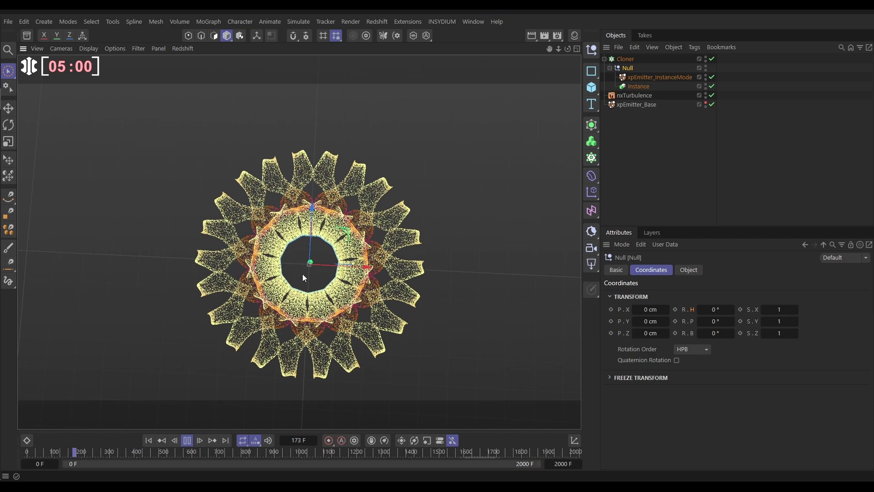
Stop playback and give nxTurbulence VoroNoise, Octaves 17 and Persistence 5%.
left_click(187, 441)
left_click(631, 95)
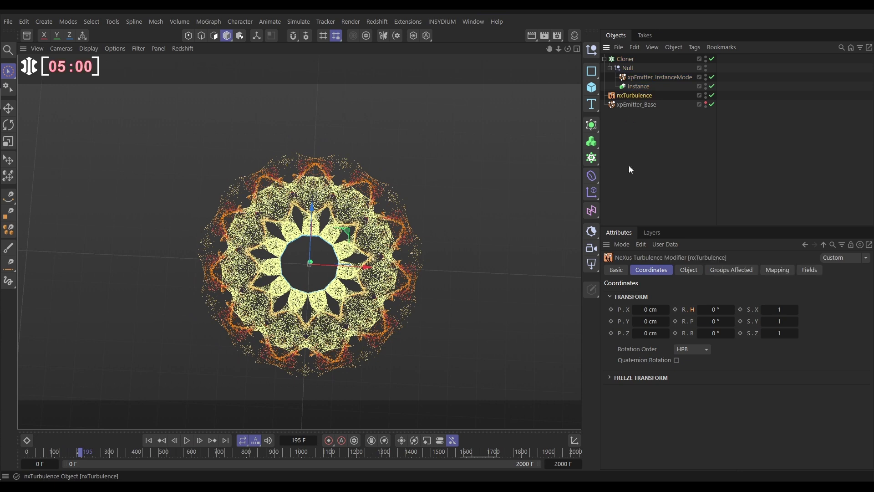
left_click(688, 271)
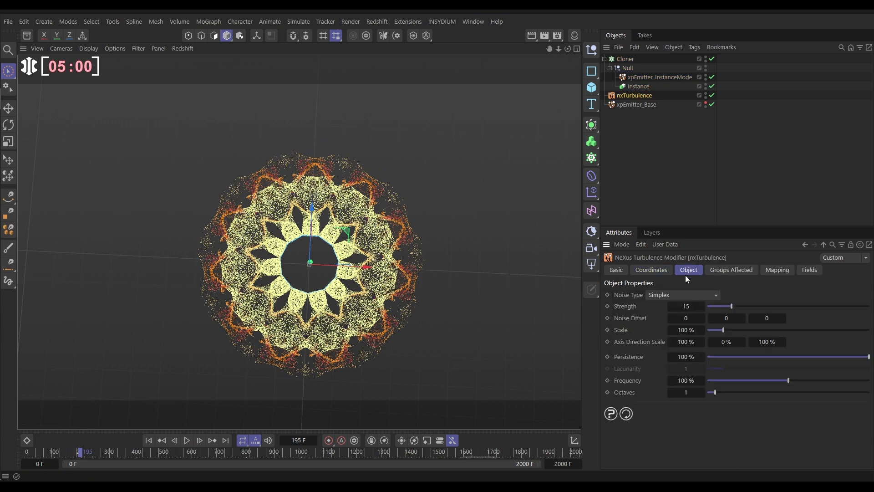
left_click(669, 295)
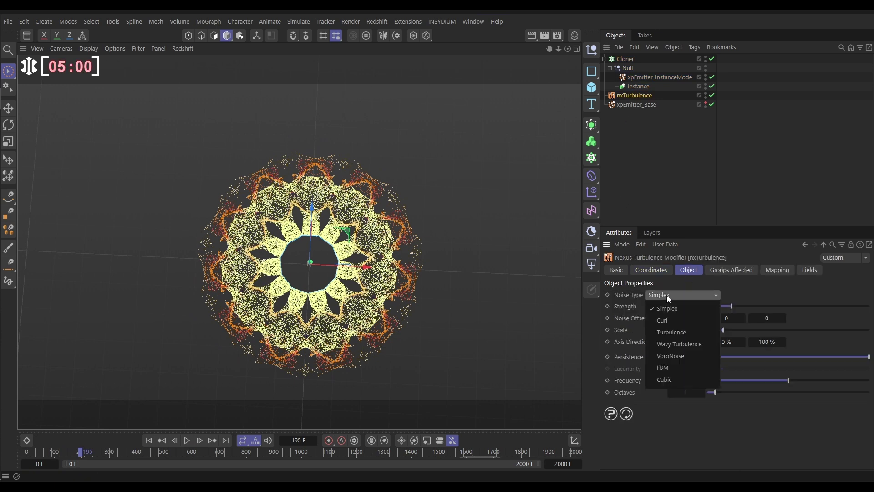
left_click(683, 355)
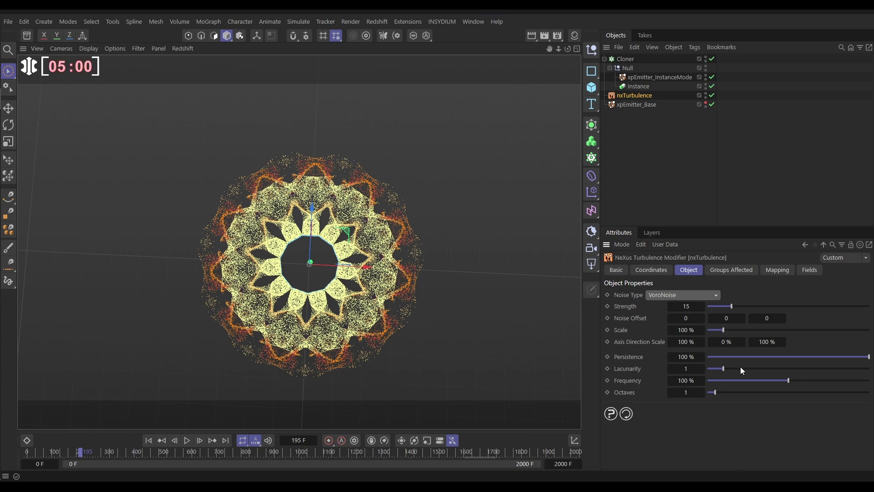
left_click_drag(793, 390, 845, 392)
left_click(762, 357)
left_click_drag(717, 364, 715, 365)
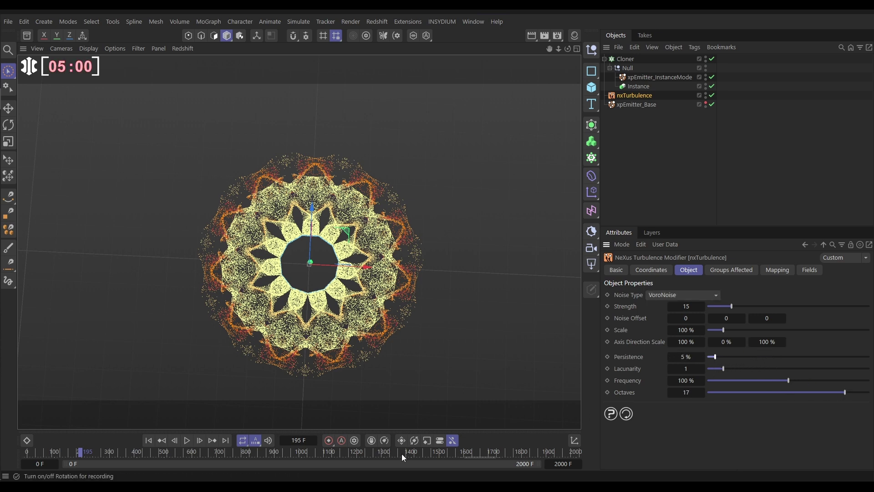
Replay the simulation from the first frame and pause on the petalled mandala.
left_click(149, 440)
left_click(187, 440)
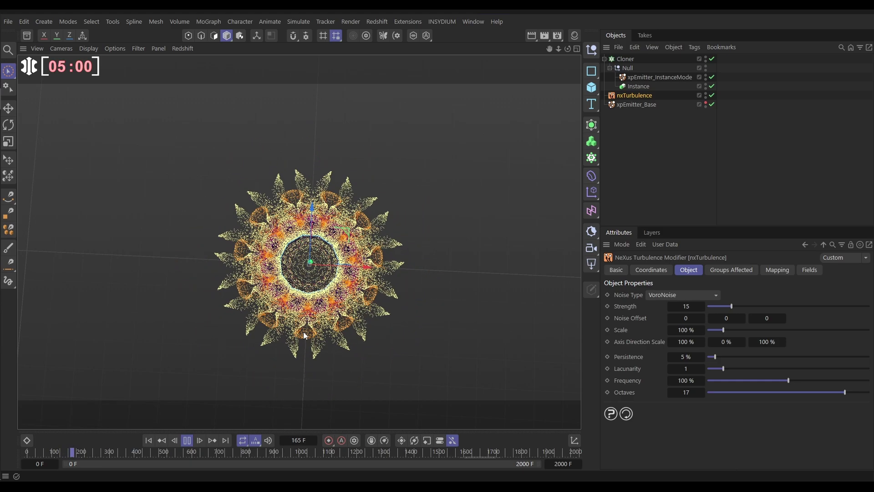
left_click(187, 440)
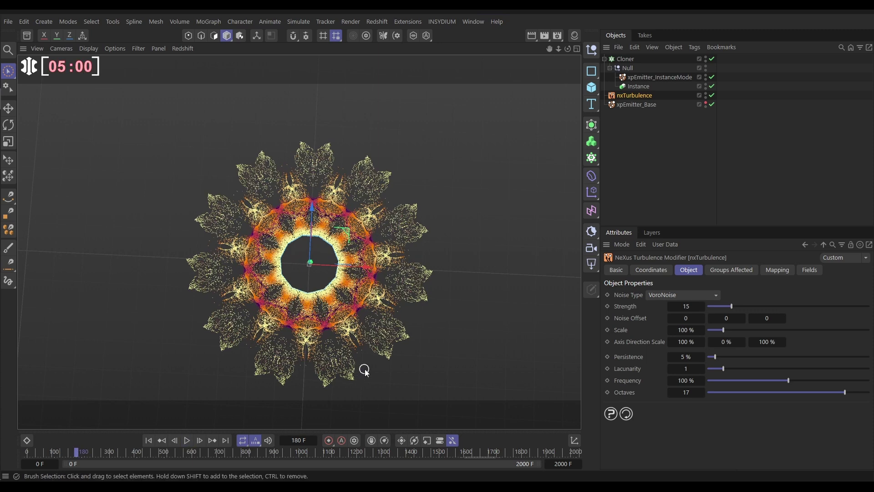
Add an nxSpeed modifier set to Acceleration with Exponential 0.
left_click(437, 21)
mouse_move(457, 56)
mouse_move(549, 136)
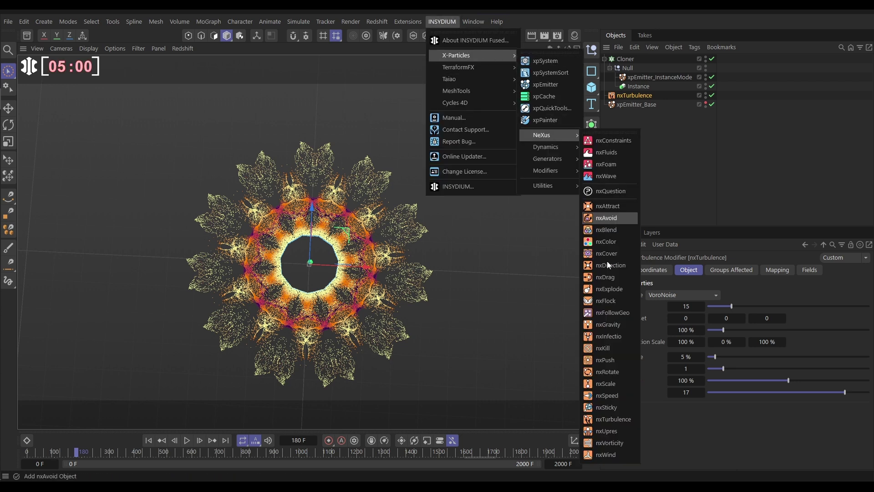
left_click(615, 398)
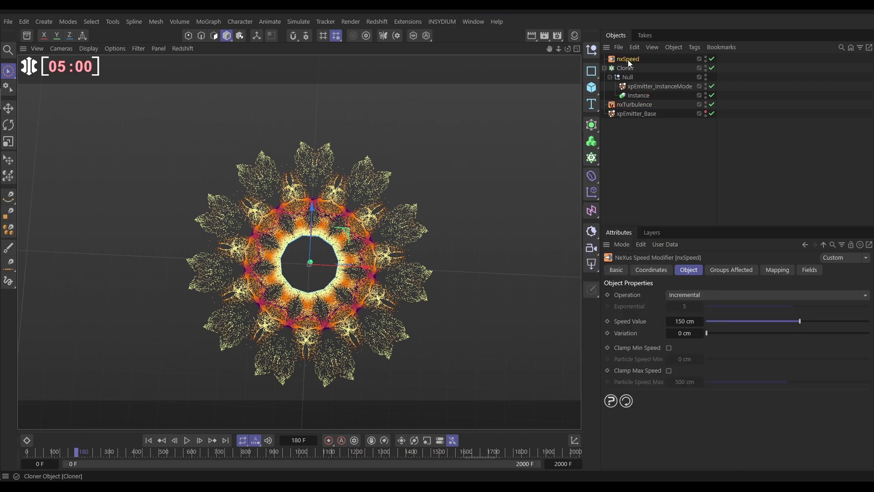
left_click(671, 296)
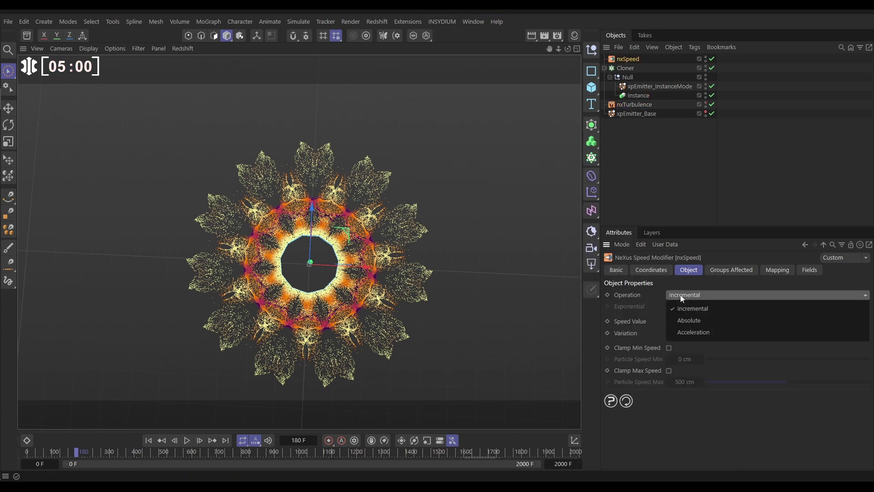
left_click(692, 333)
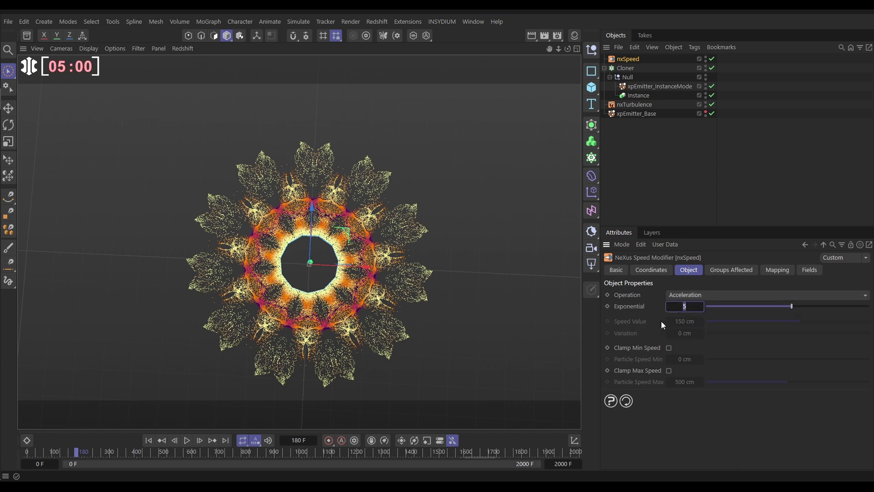
type("0")
key("Return")
Set the clamped maximum particle speed to 50 cm.
left_click(680, 383)
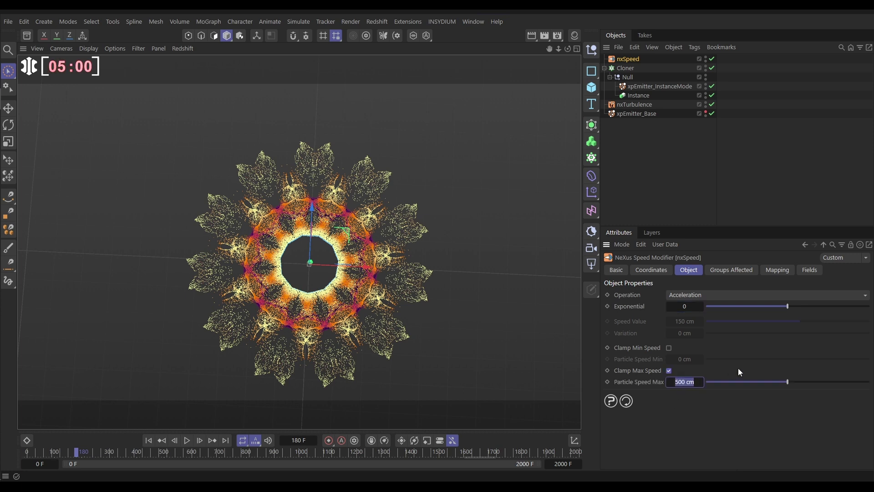
type("50")
key("Return")
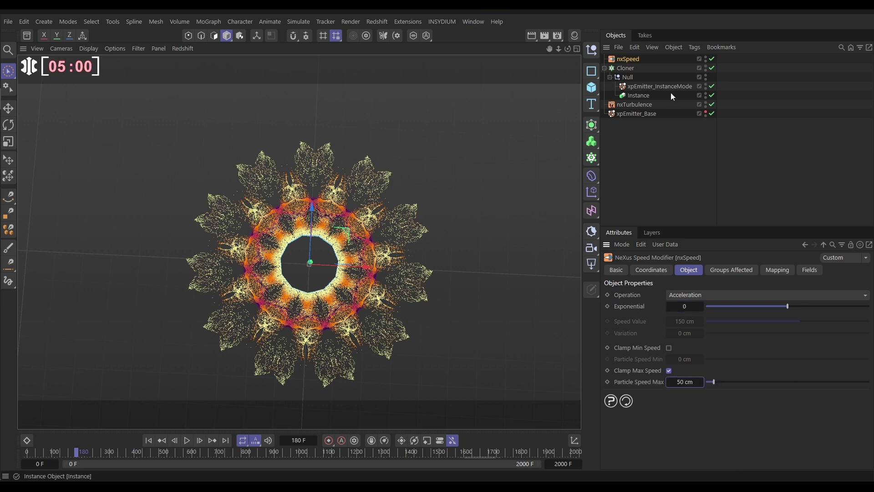
Select the nxTurbulence modifier and rewind the simulation to frame 0.
left_click(636, 104)
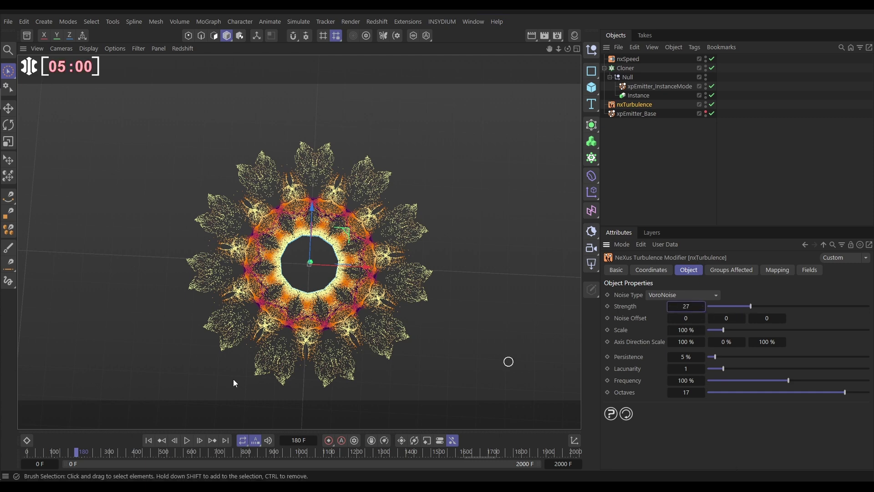
left_click(149, 444)
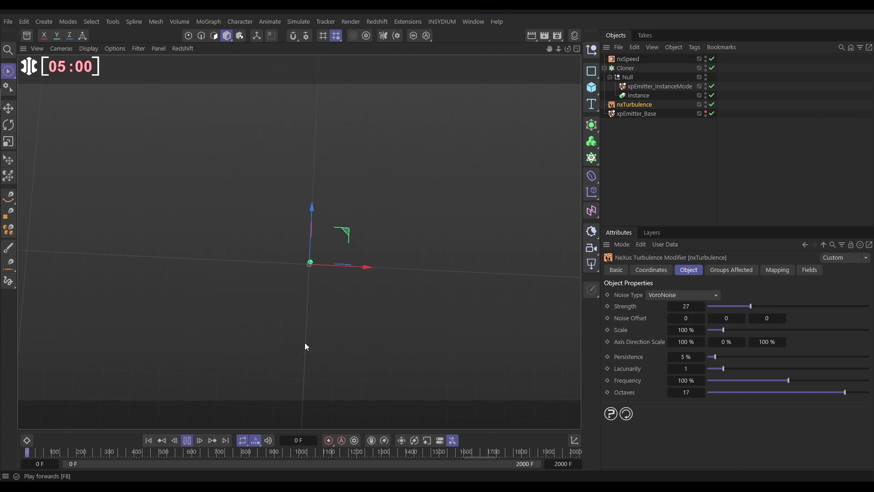